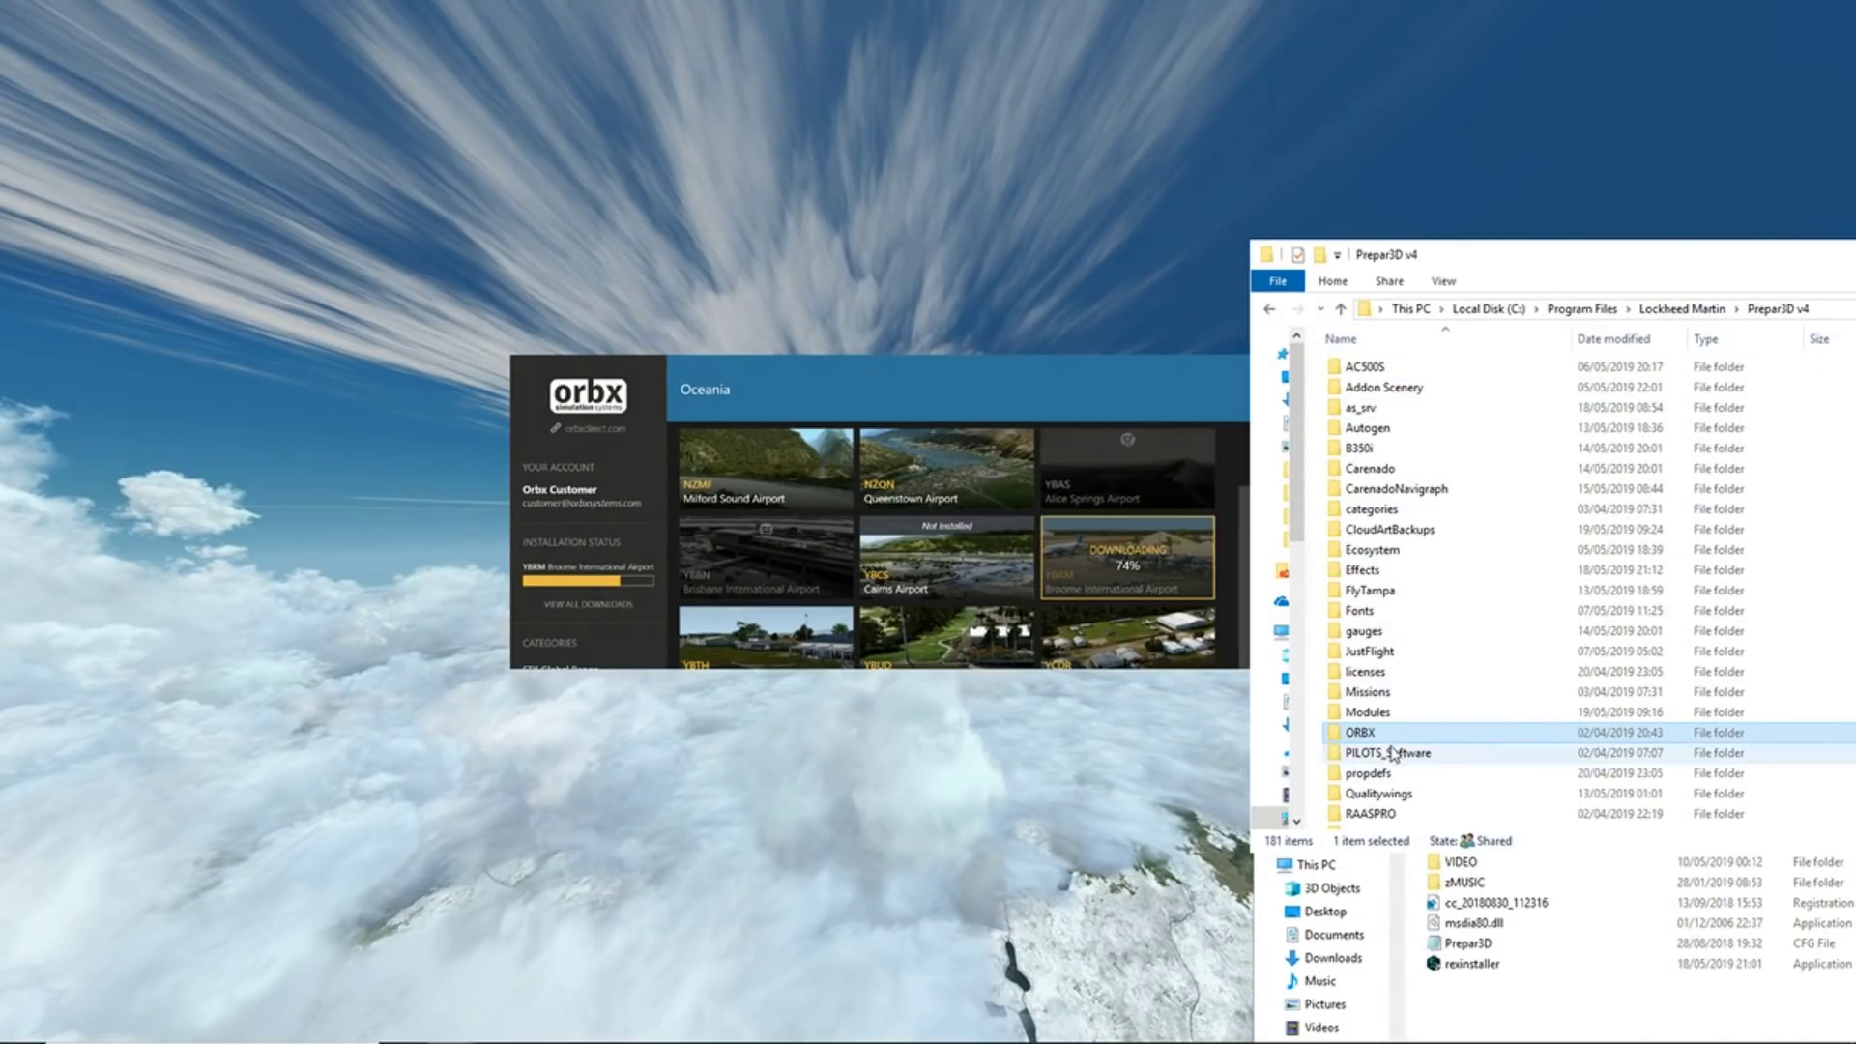
{"action": "double_click", "coordinate": [1360, 733]}
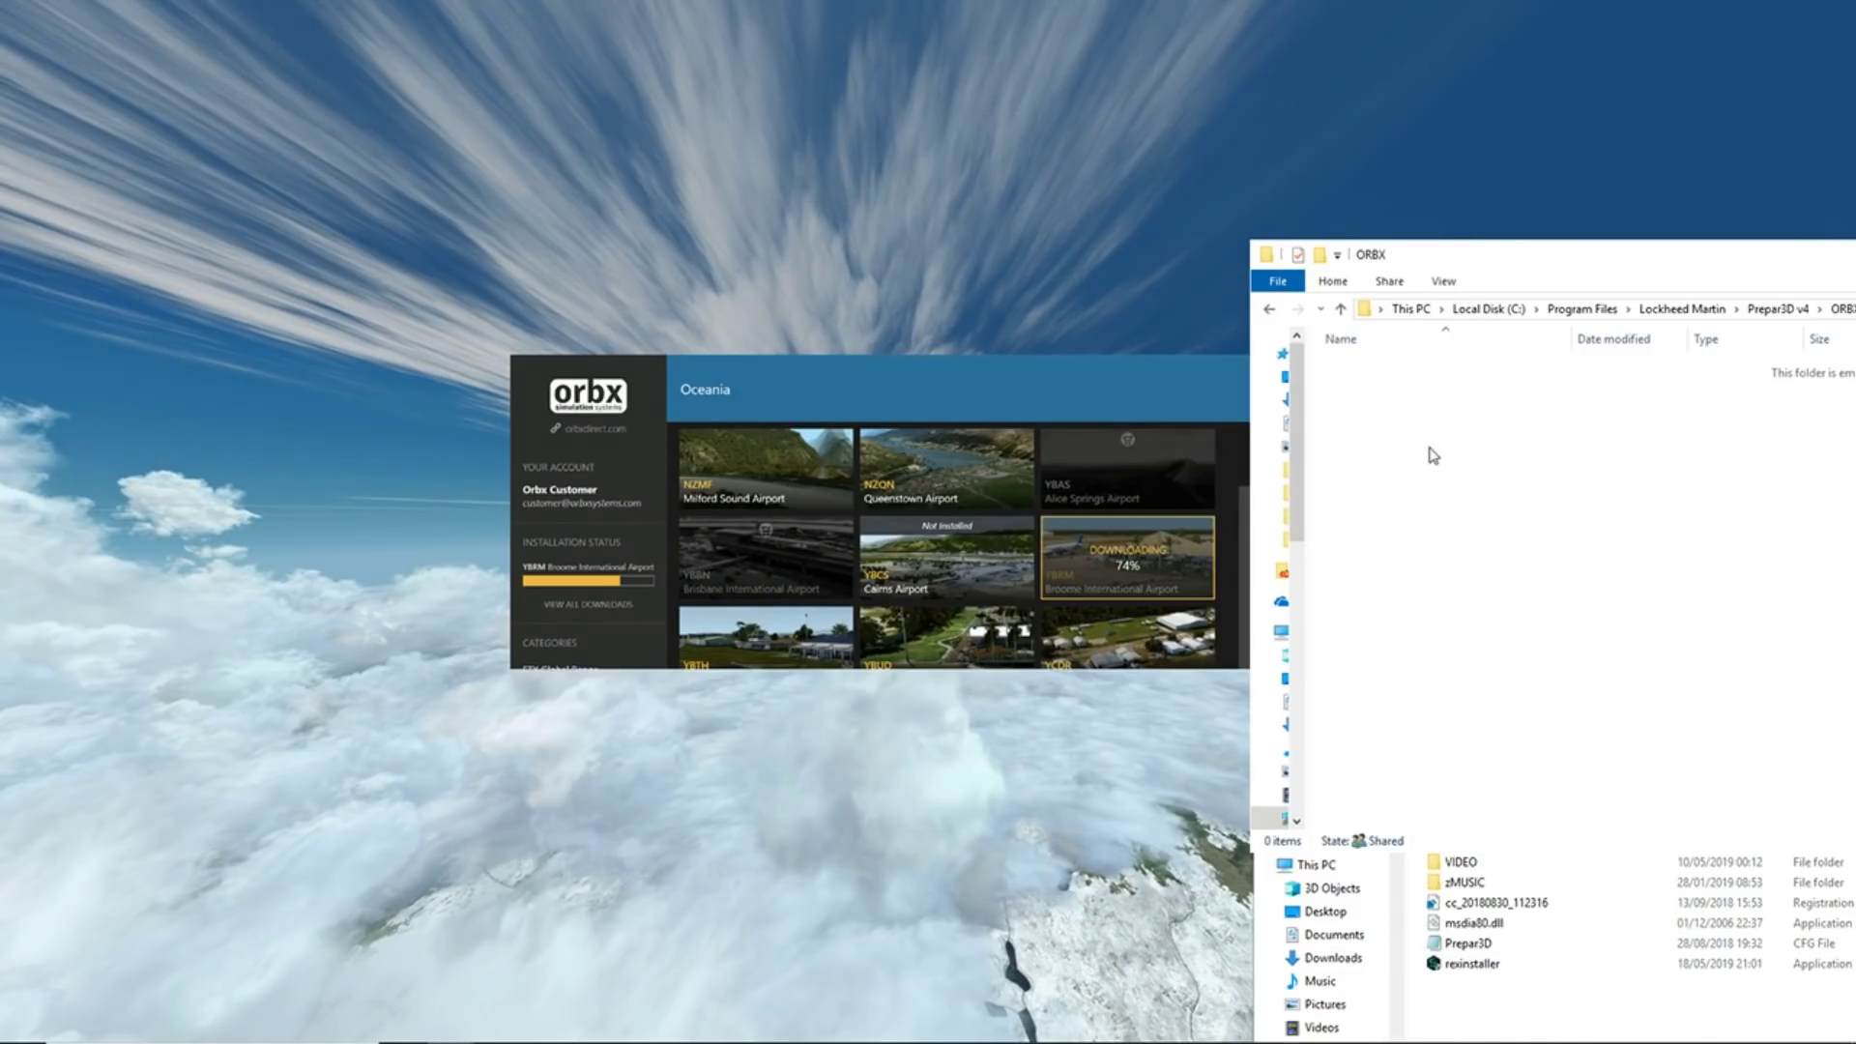
{"action": "left_click", "coordinate": [1777, 310]}
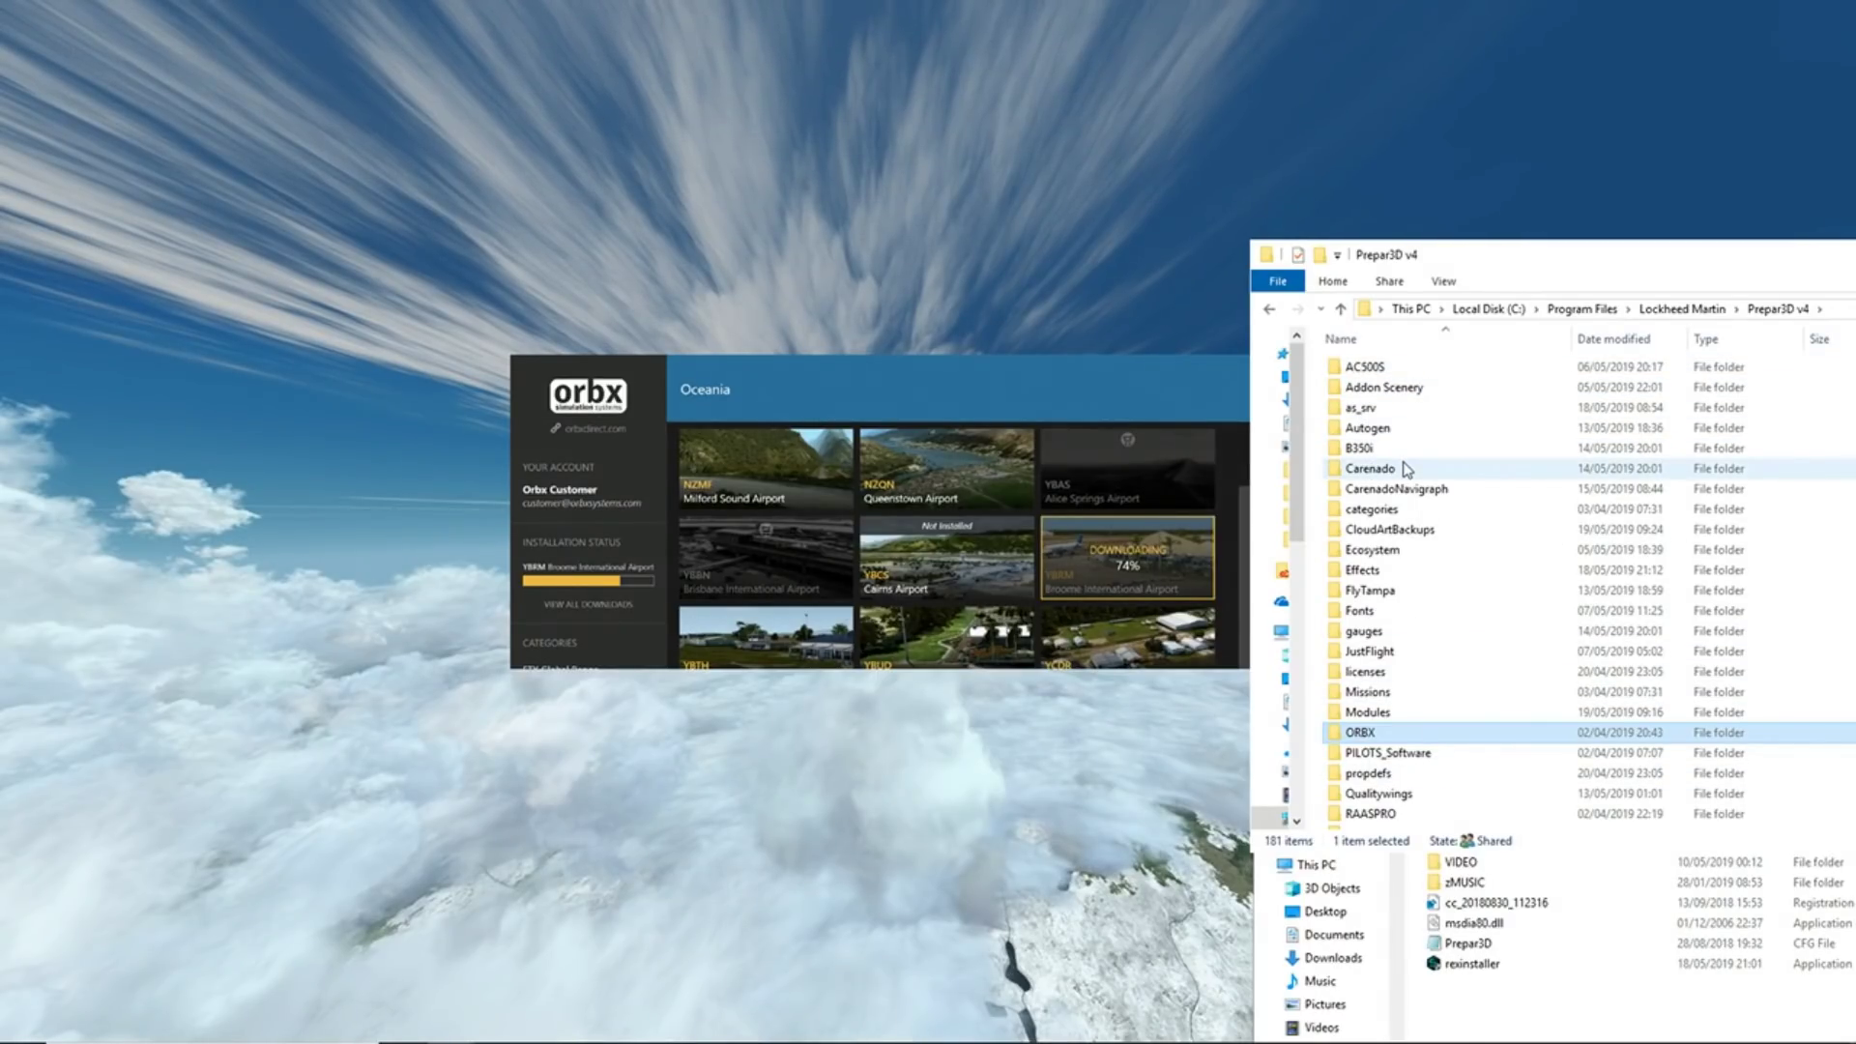
{"action": "left_click", "coordinate": [1464, 1018]}
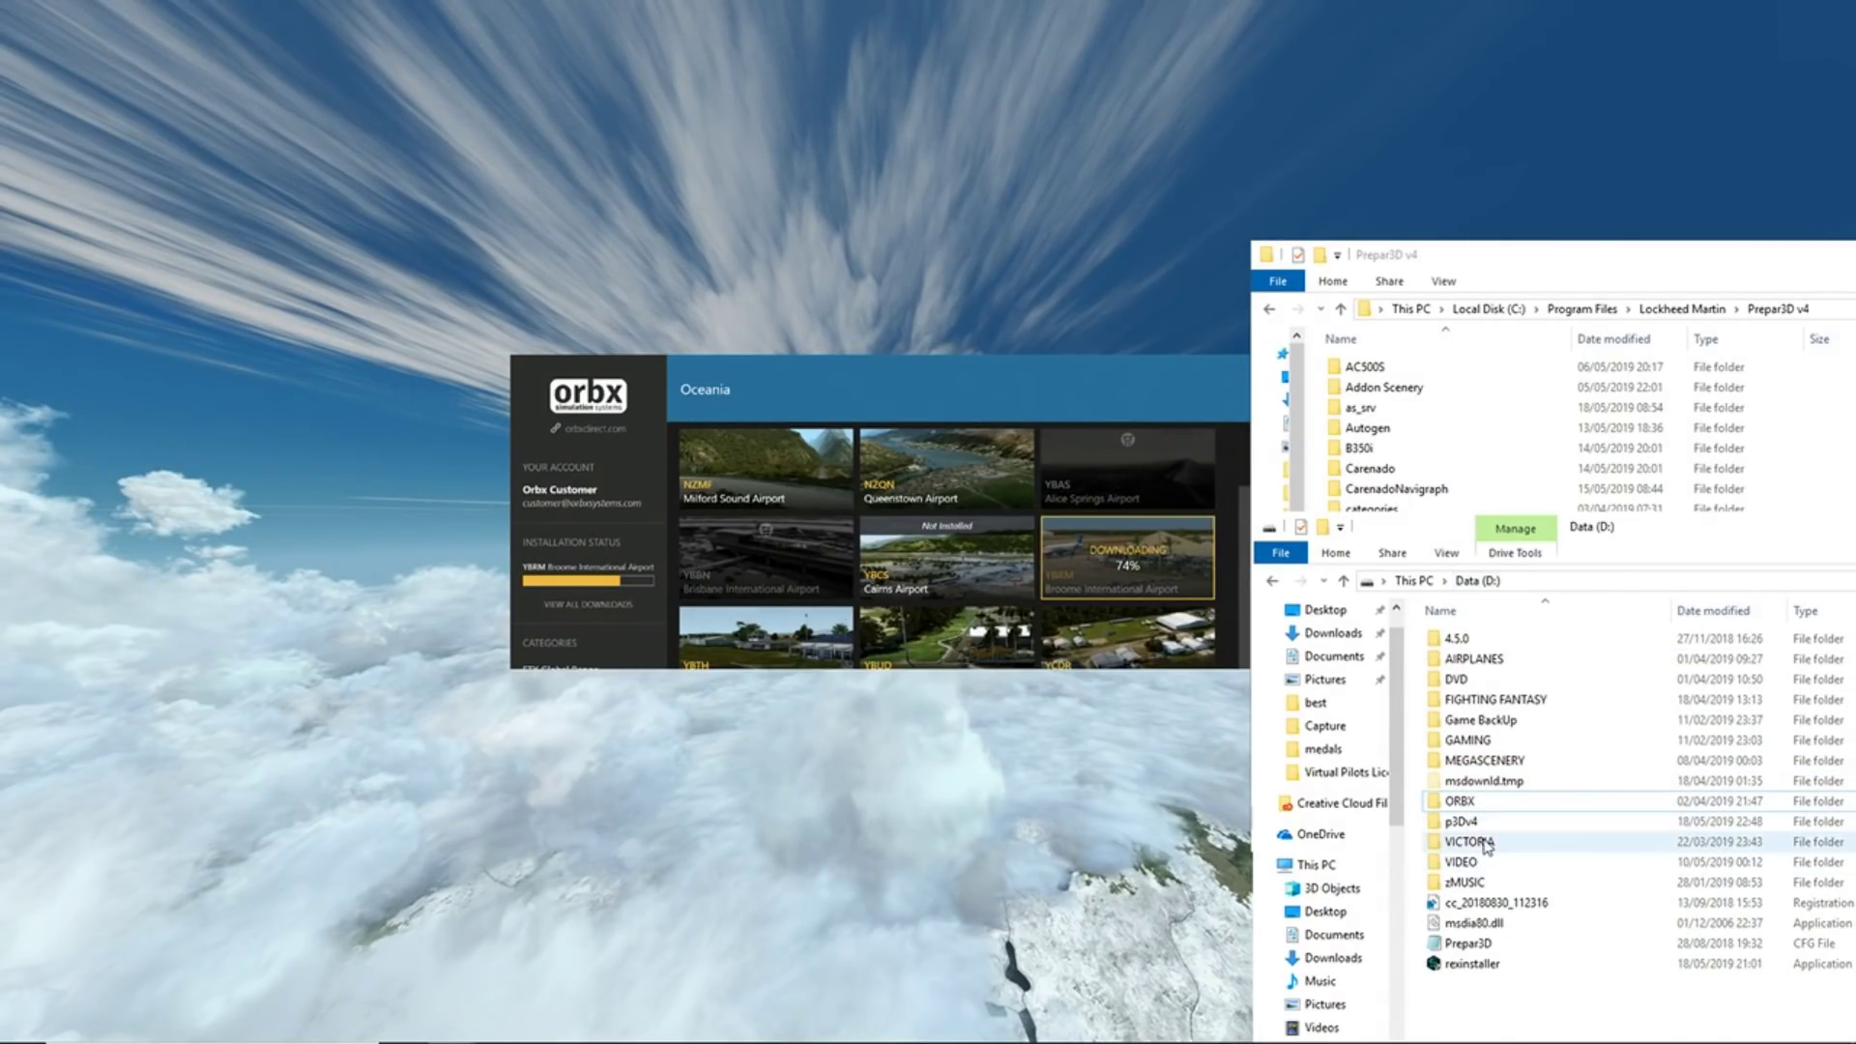
{"action": "right_click", "coordinate": [1479, 800]}
{"action": "left_click", "coordinate": [1503, 789]}
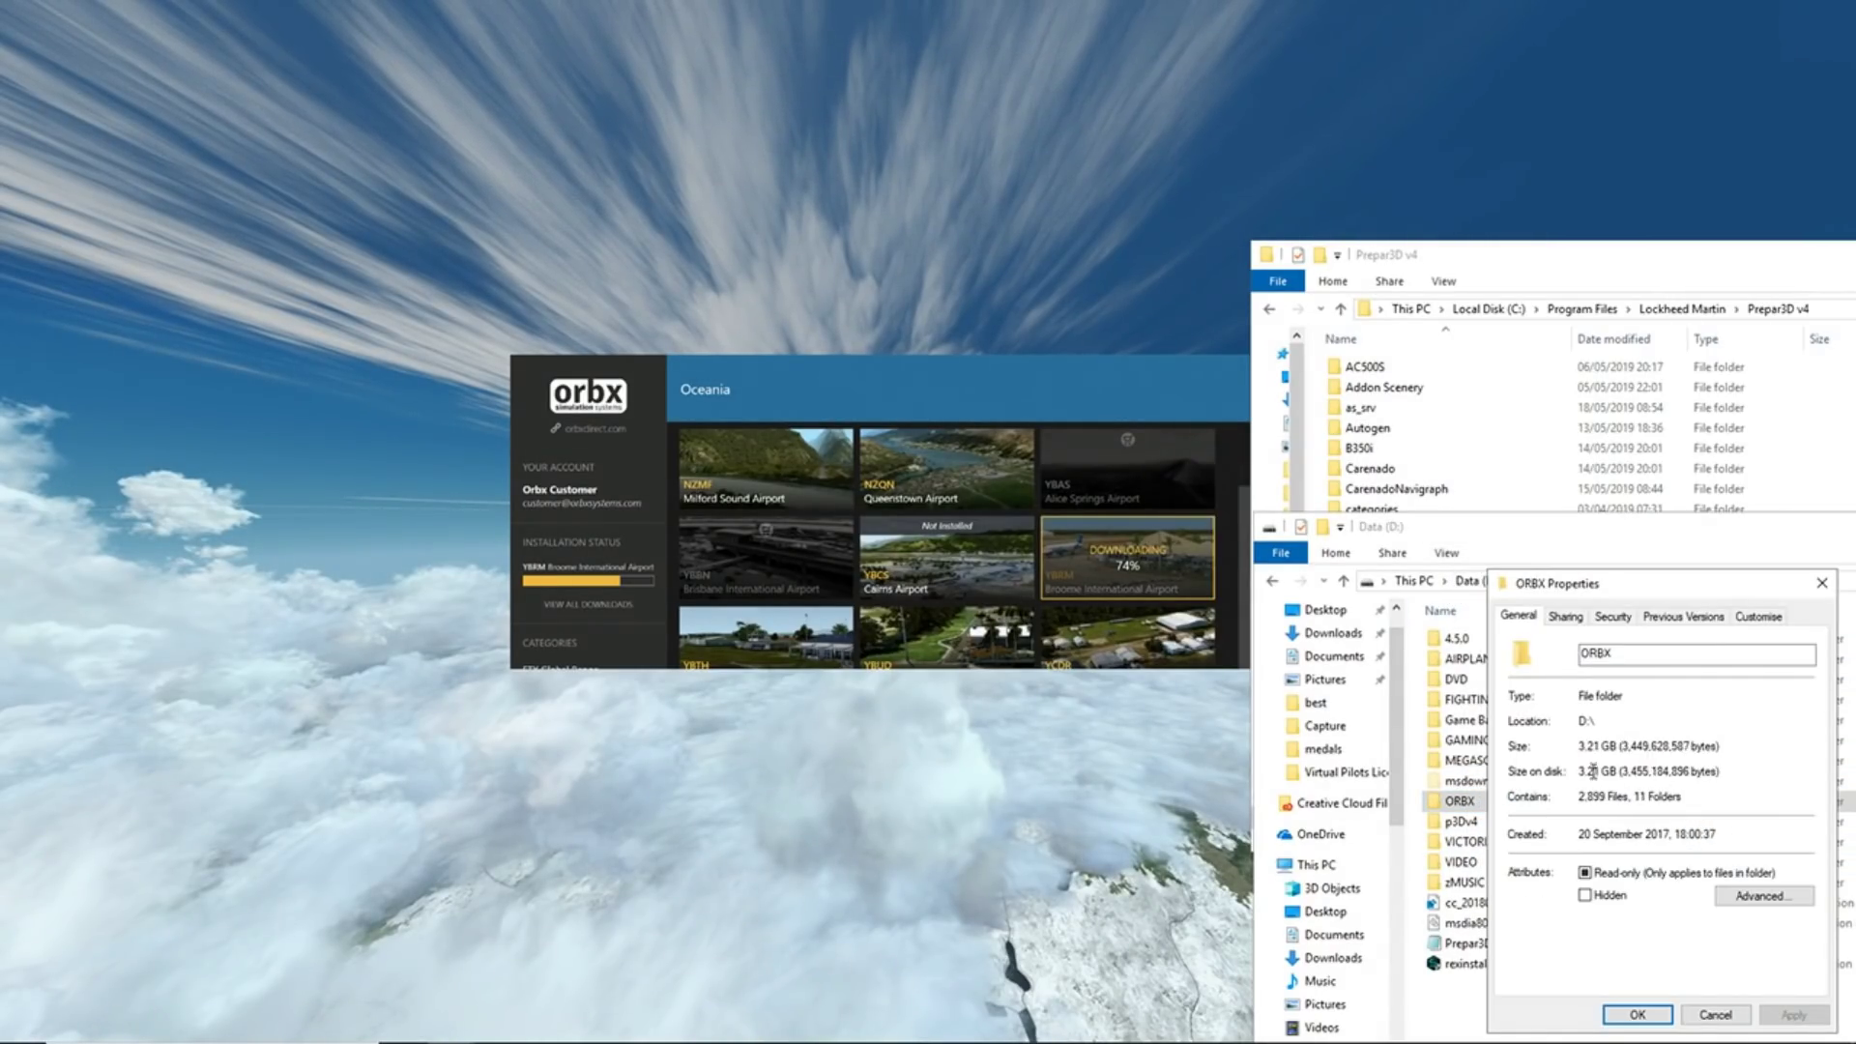
{"action": "left_click", "coordinate": [1703, 1012]}
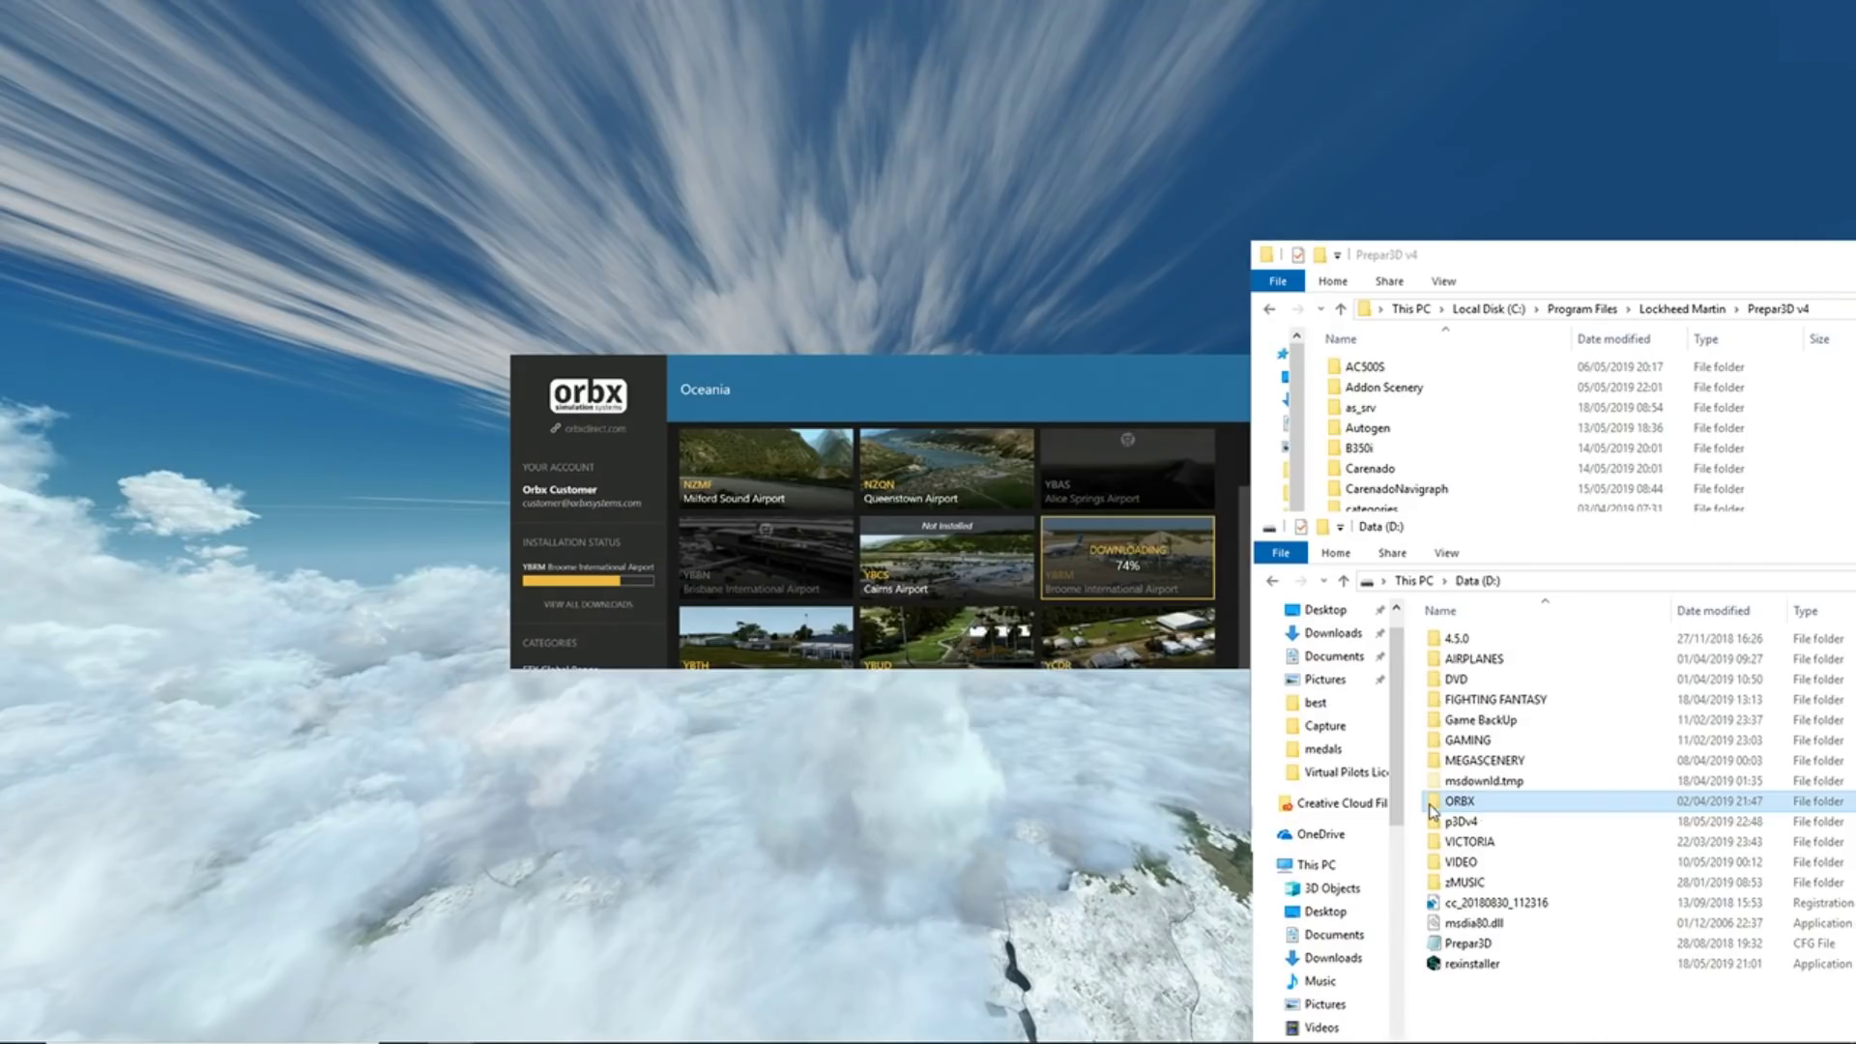
{"action": "left_click", "coordinate": [1450, 263]}
{"action": "type", "text": "orbx"}
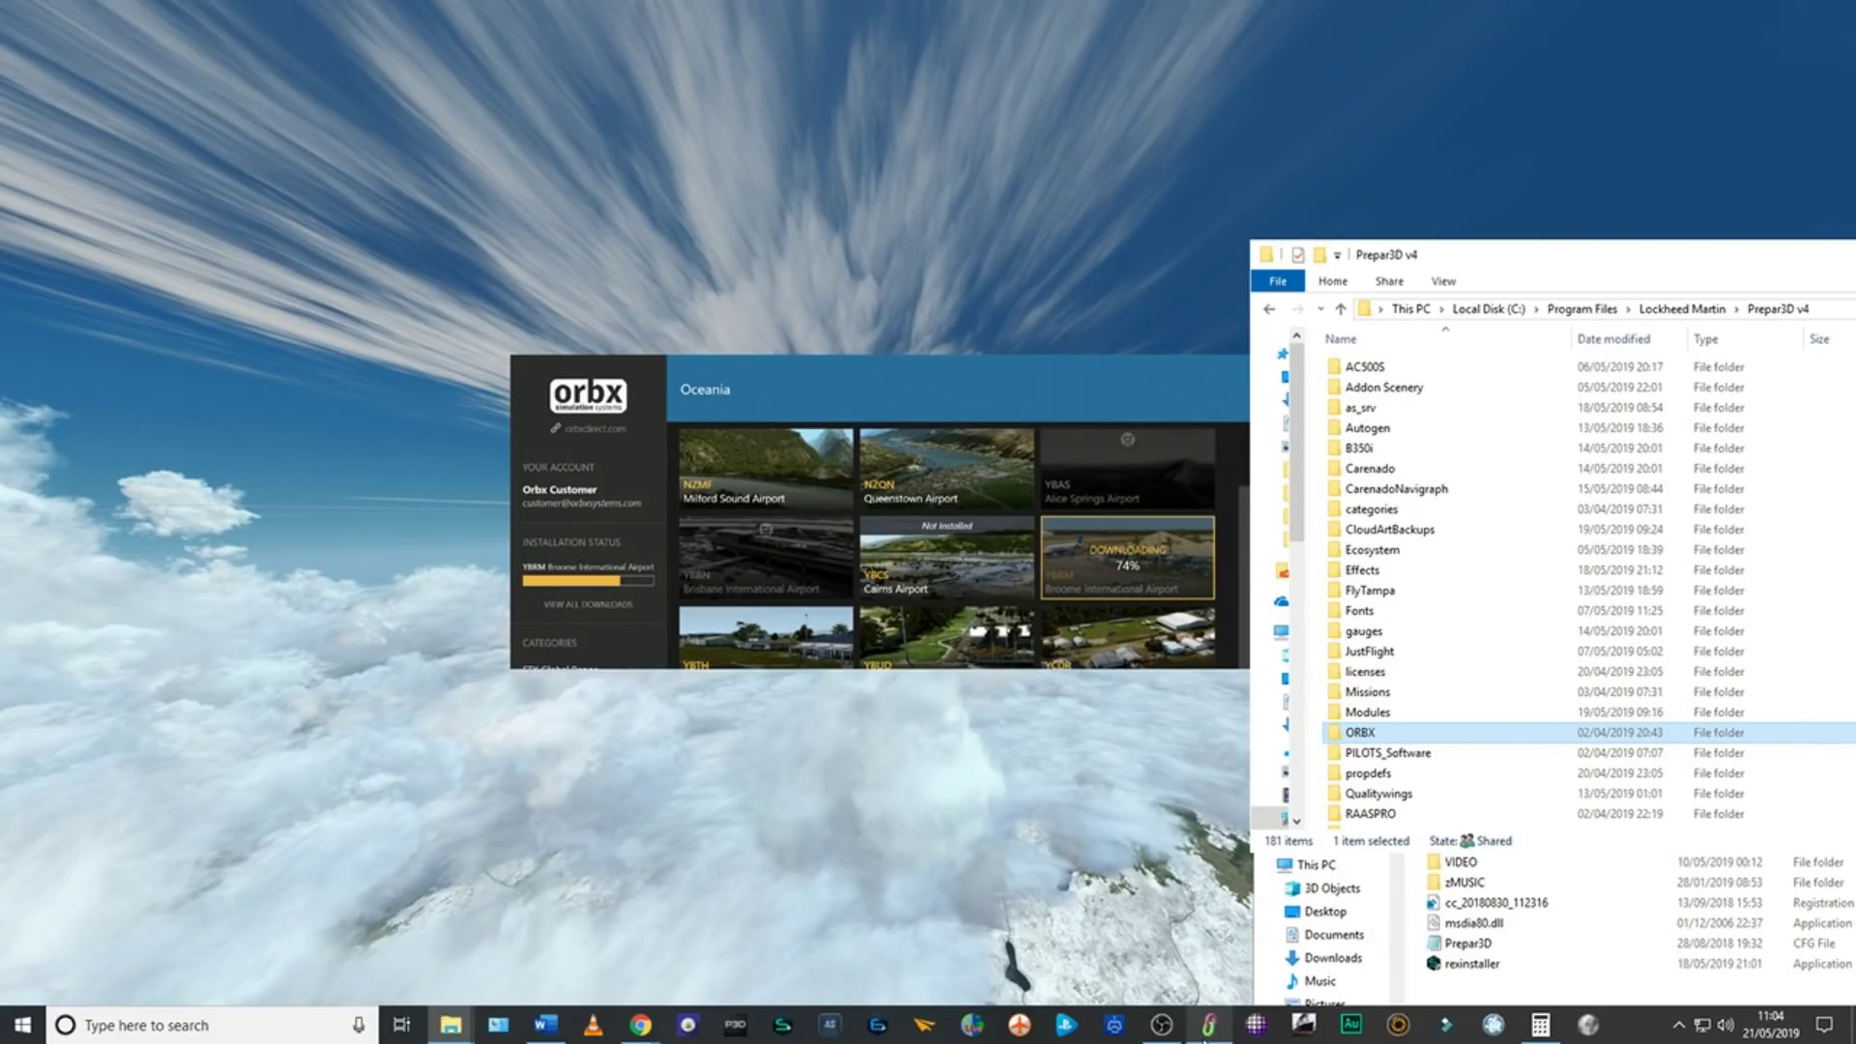
Launch Junction Link Magic and open Prepar3D v4's ORBX folder in Explorer to confirm it is empty
{"action": "left_click", "coordinate": [1206, 1027]}
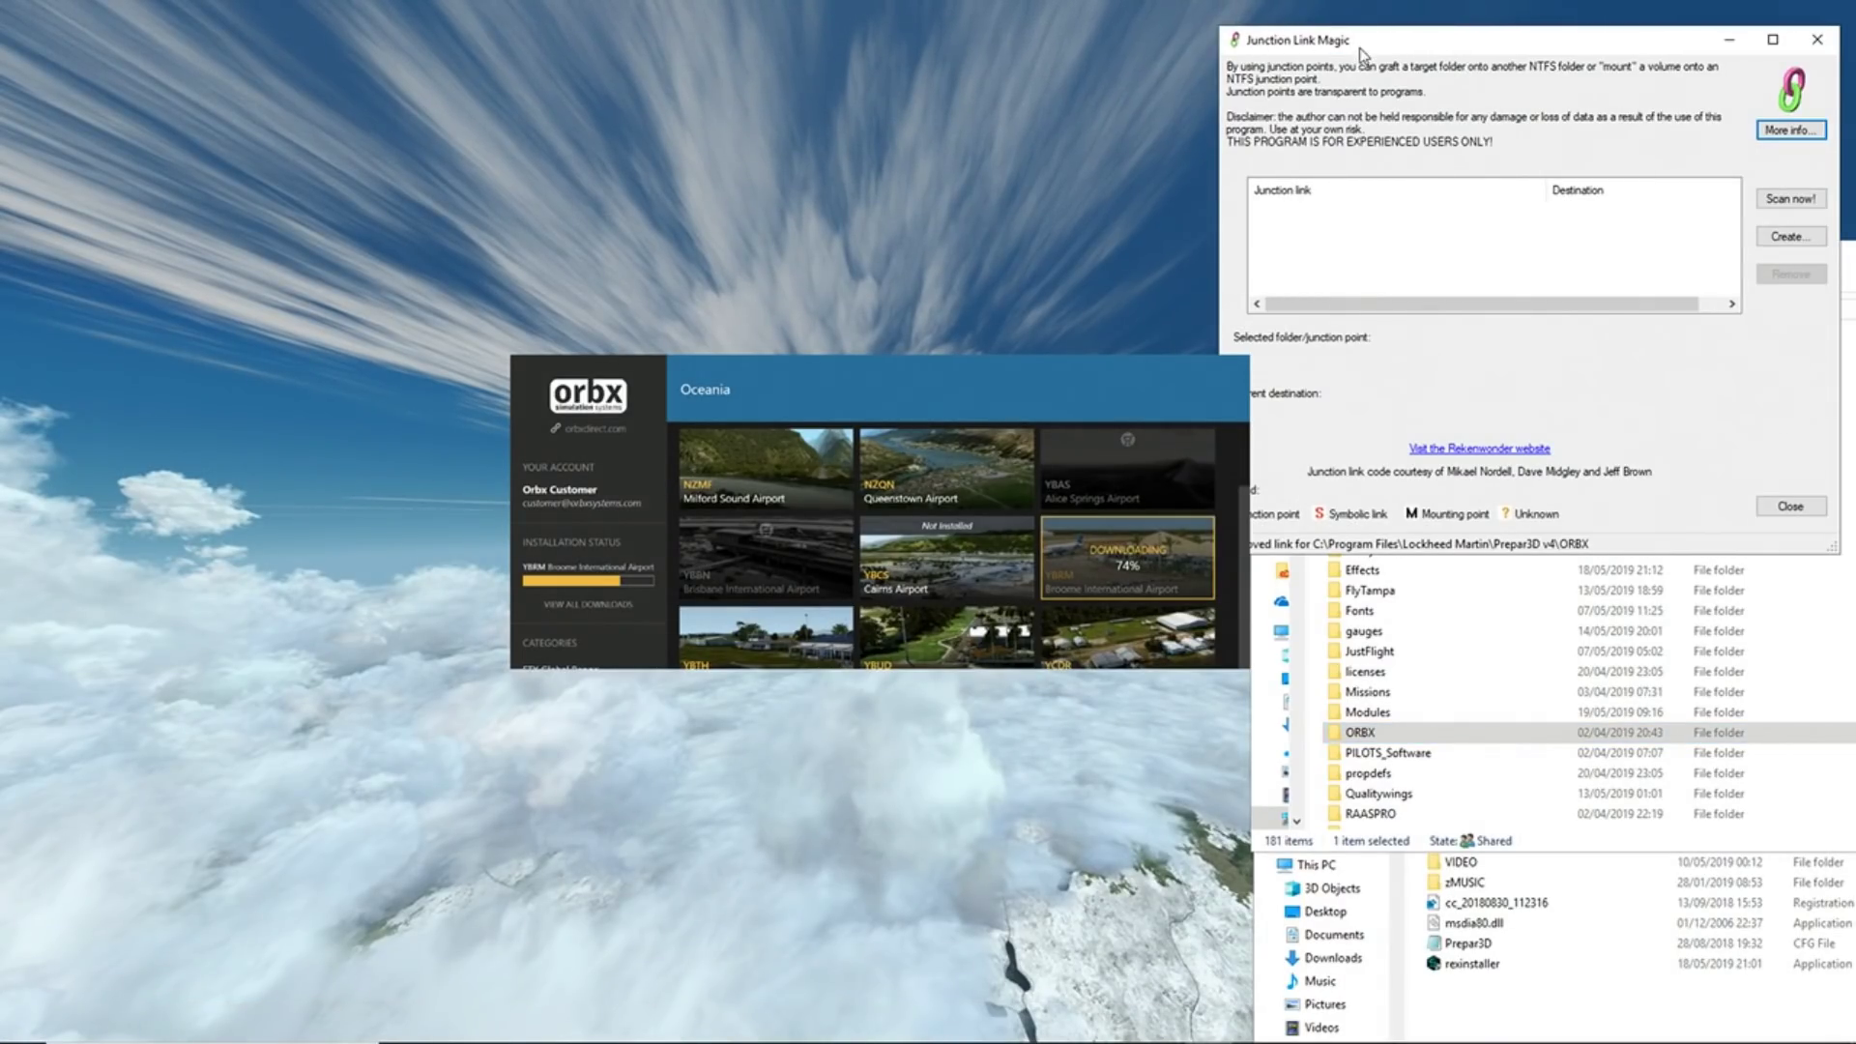
{"action": "left_click_drag", "start_coordinate": [1364, 47], "coordinate": [1367, 36]}
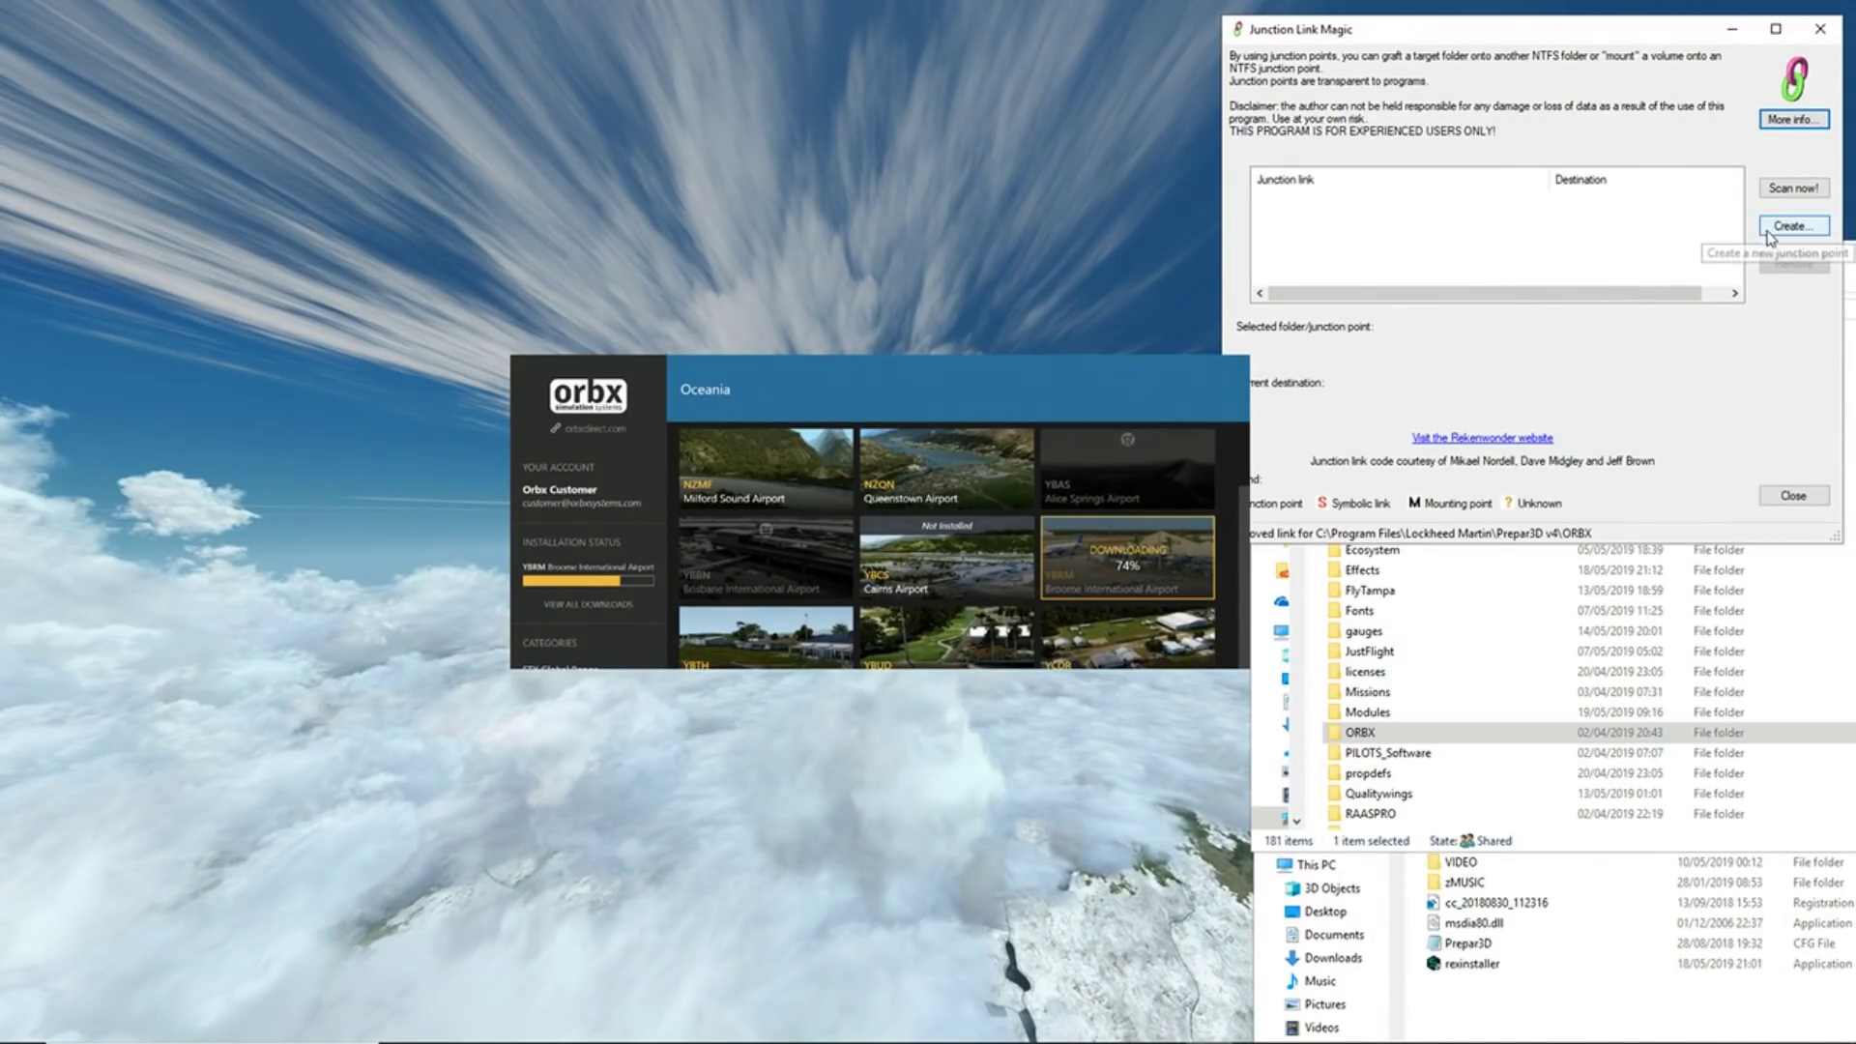
{"action": "left_click", "coordinate": [1419, 735]}
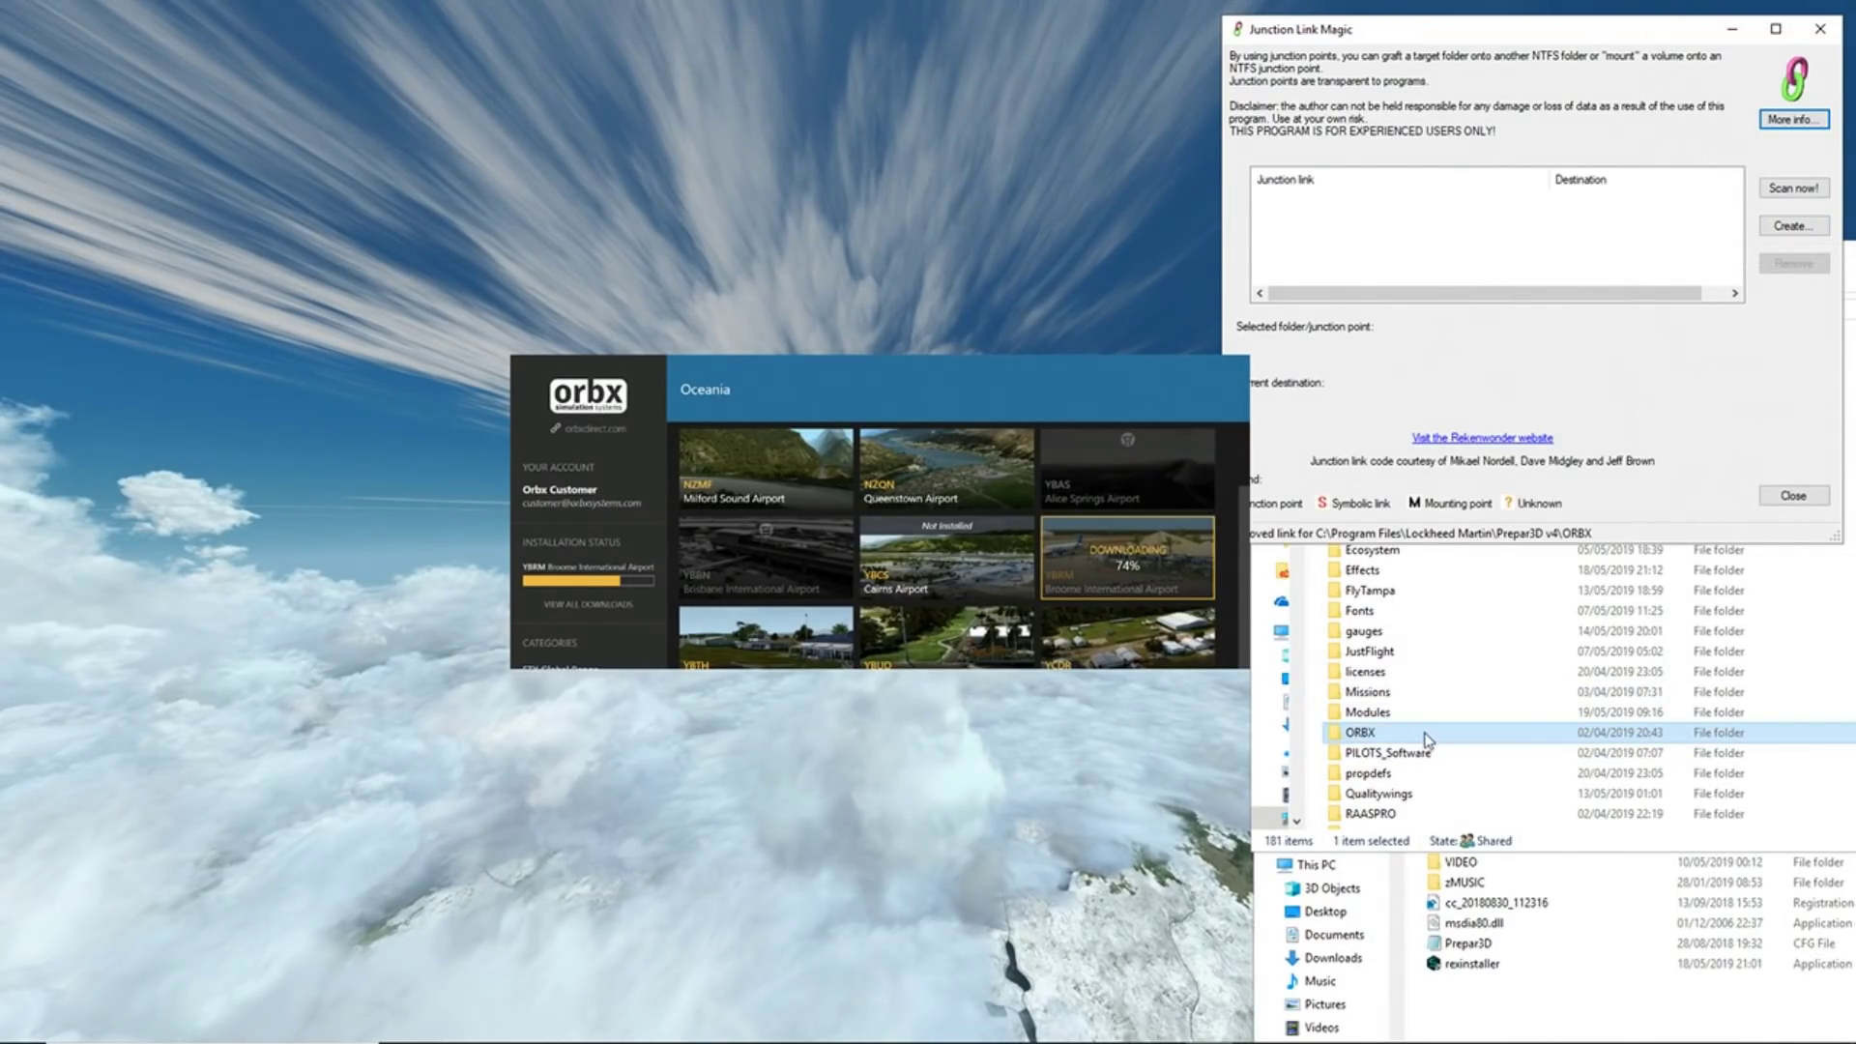
{"action": "double_click", "coordinate": [1423, 734]}
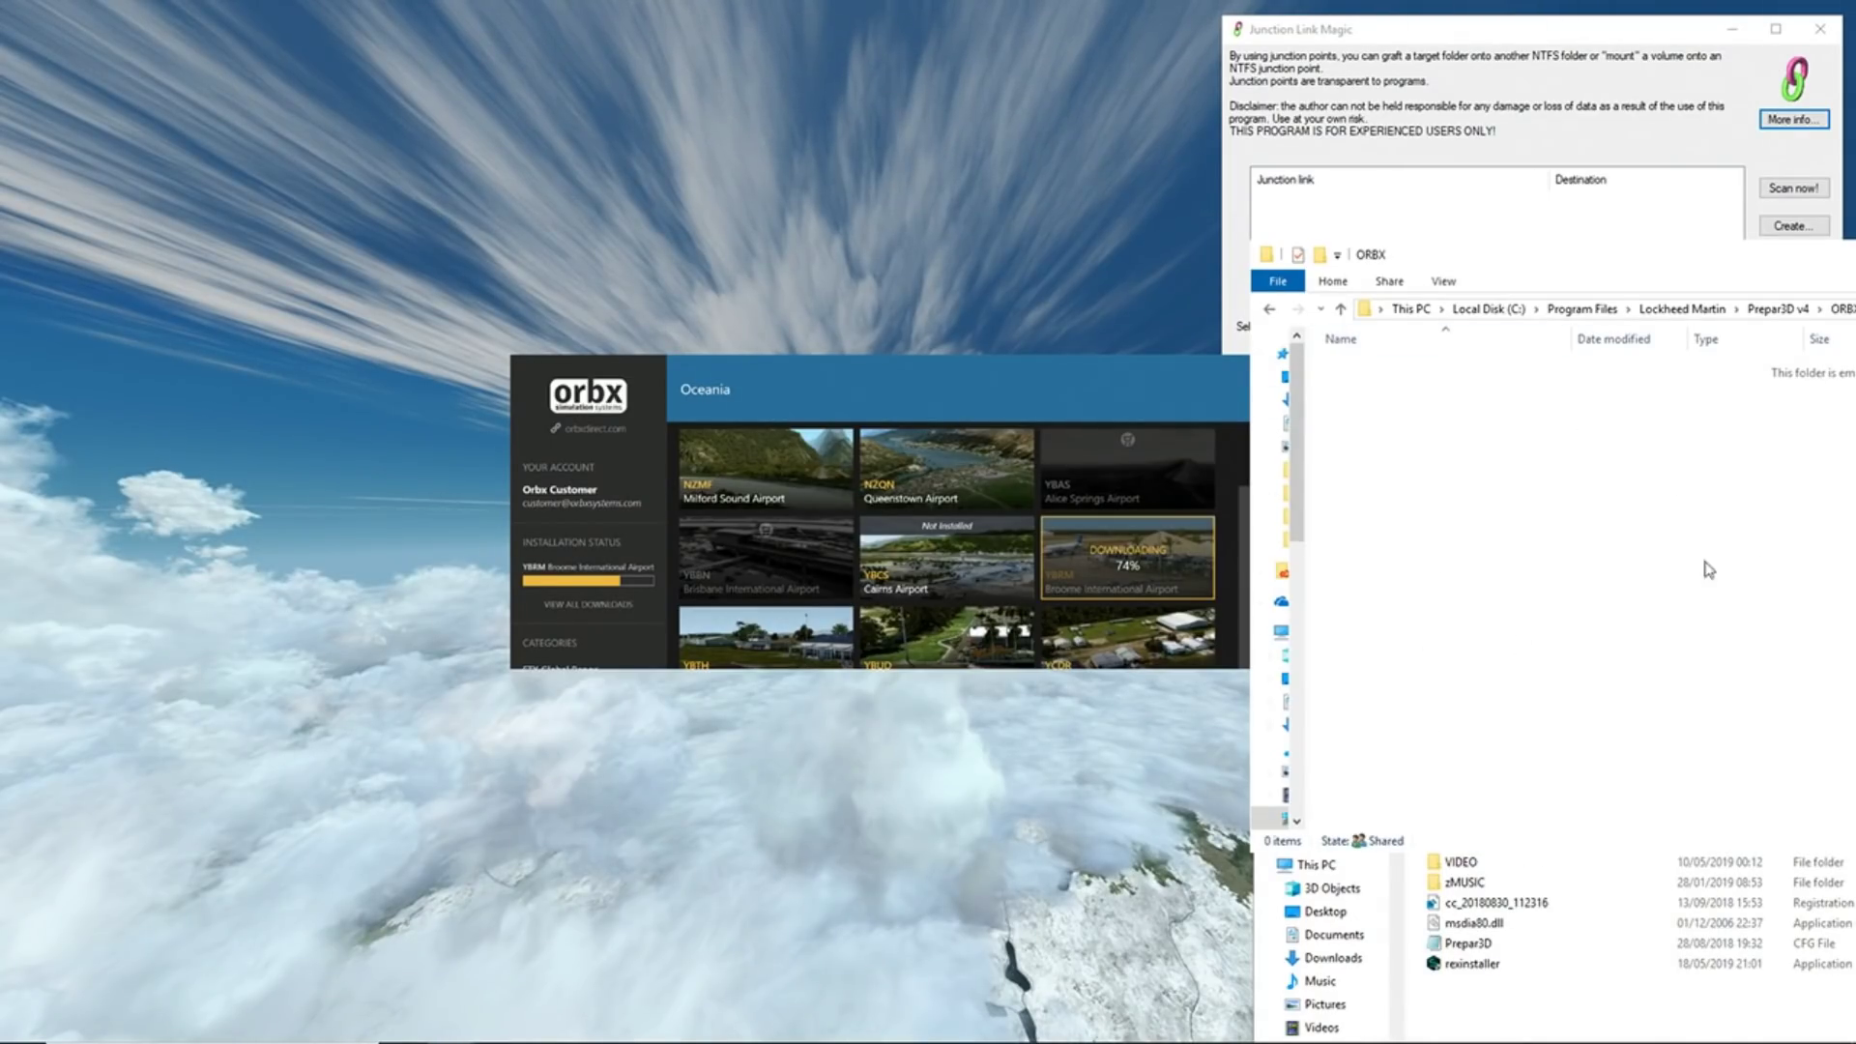
Return Explorer to the Prepar3D v4 folder and start a new junction link in Junction Link Magic
{"action": "right_click", "coordinate": [1536, 451]}
{"action": "left_click", "coordinate": [1462, 528]}
{"action": "left_click", "coordinate": [1269, 309]}
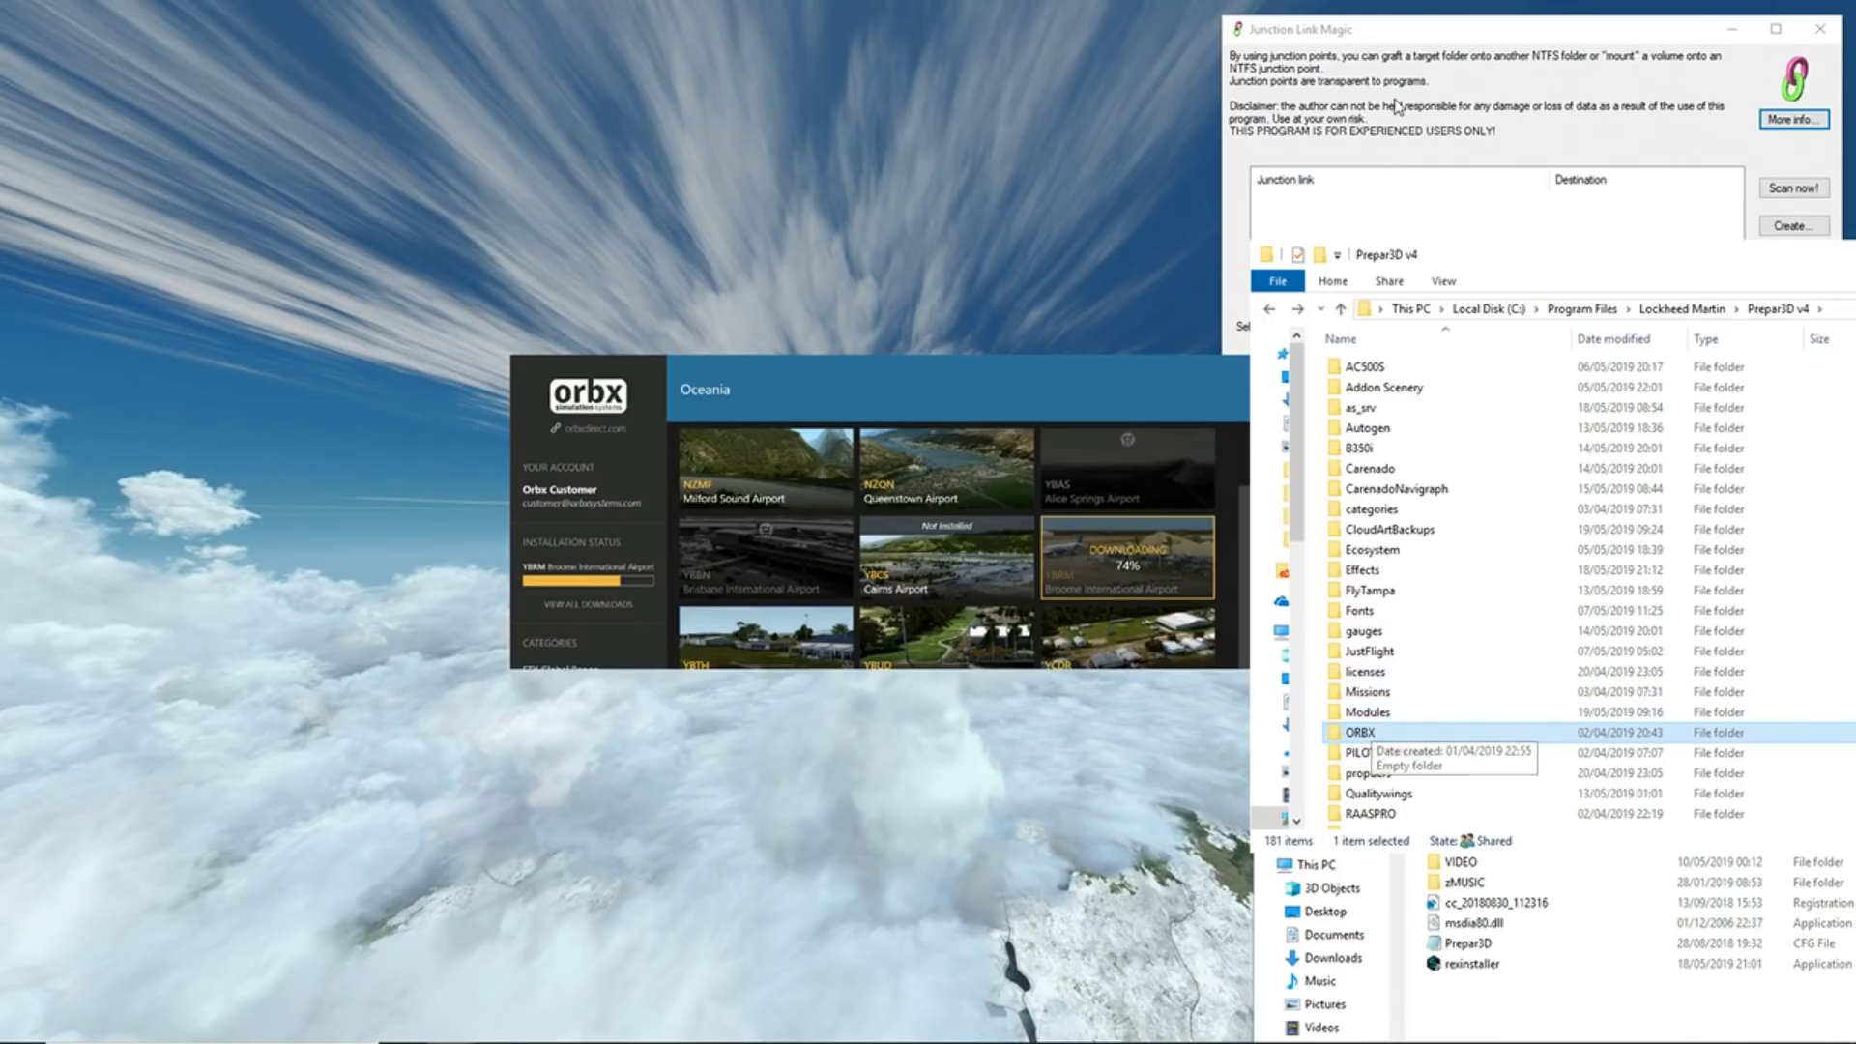
{"action": "left_click", "coordinate": [1418, 36]}
{"action": "left_click", "coordinate": [1794, 226]}
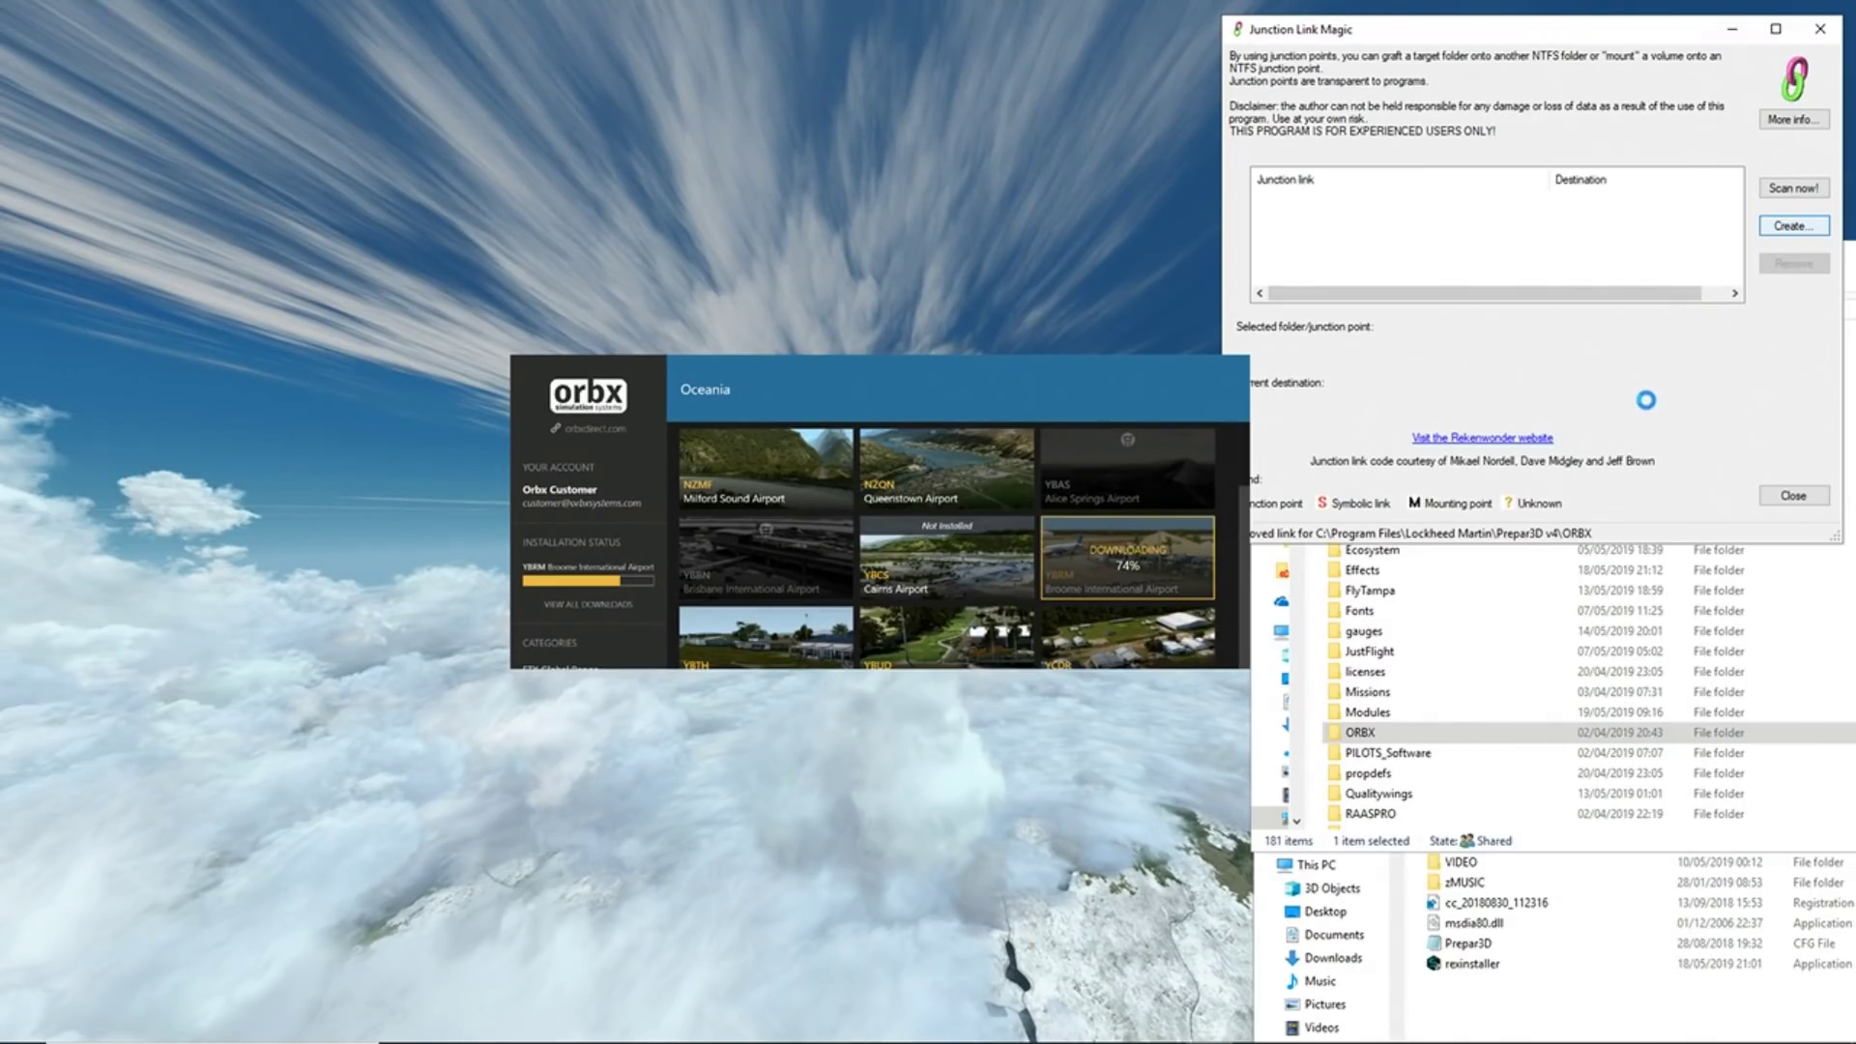
Set D:\ORBX as the destination target folder in the Create Junction Link dialog
{"action": "left_click_drag", "start_coordinate": [363, 171], "coordinate": [1439, 247]}
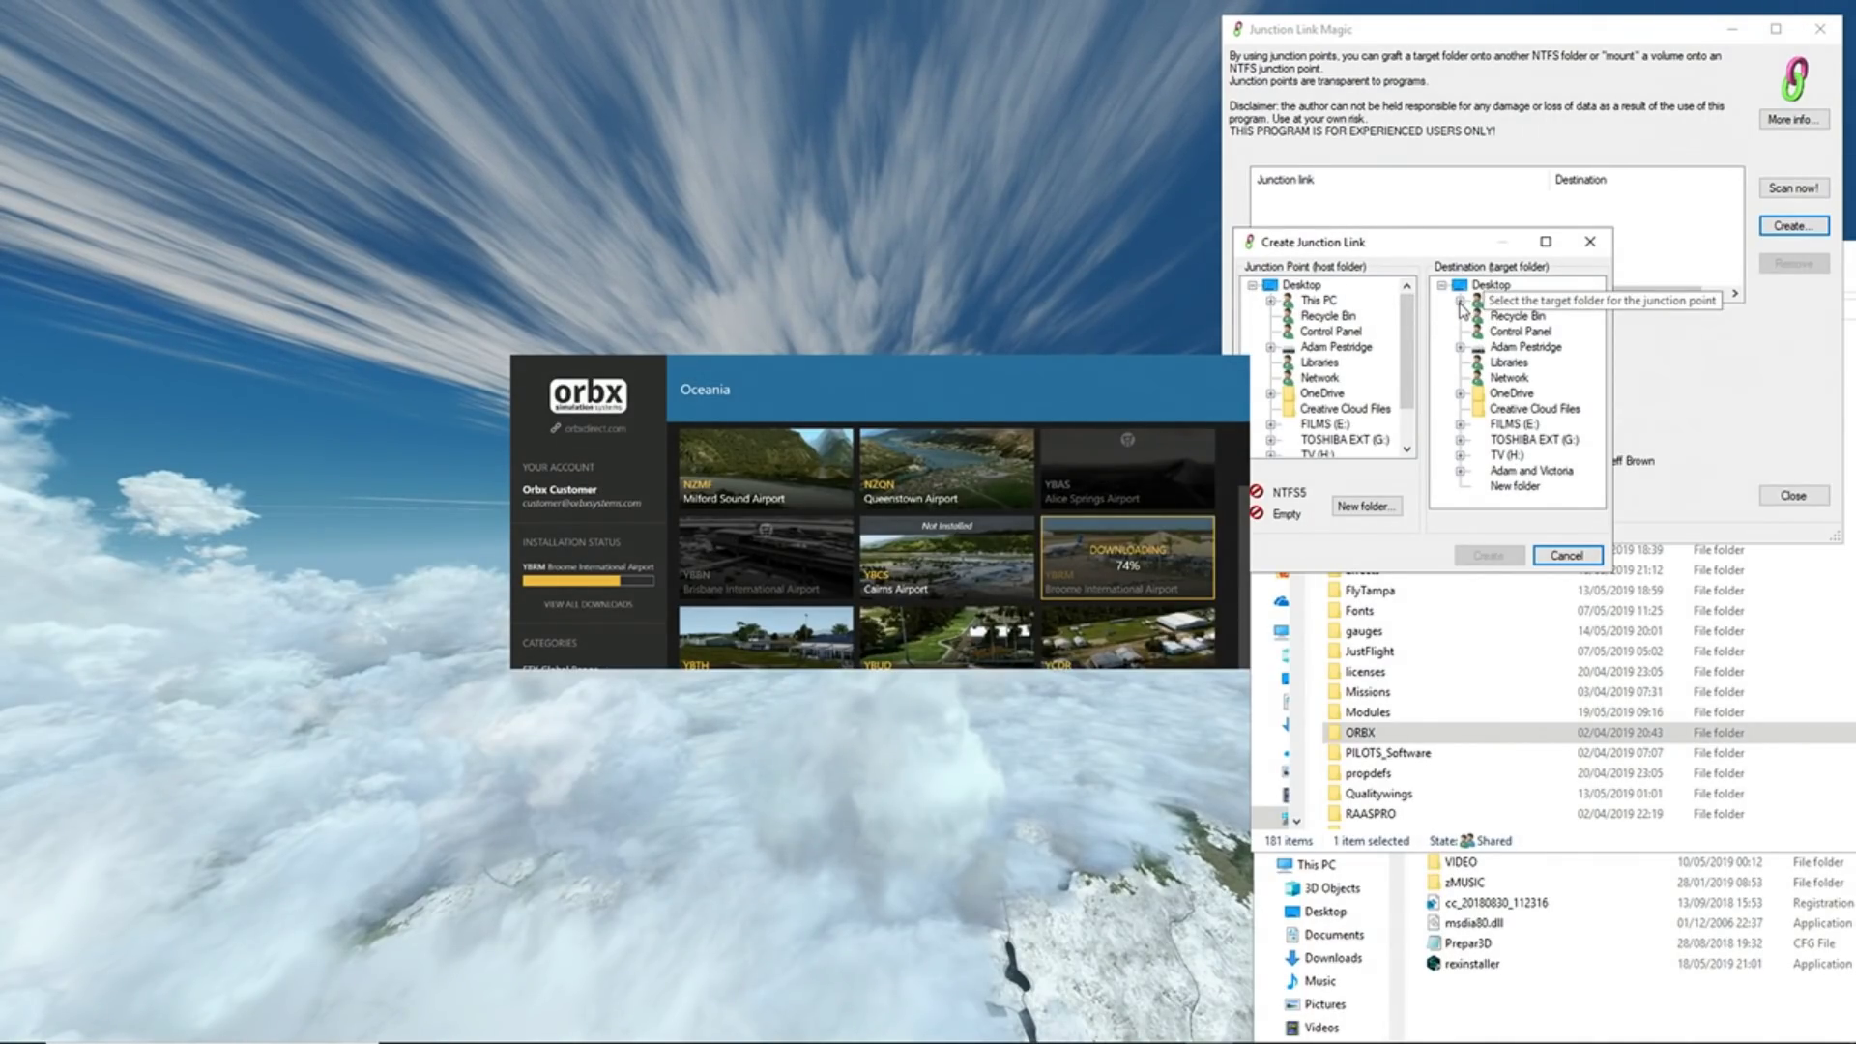
{"action": "left_click", "coordinate": [1460, 303]}
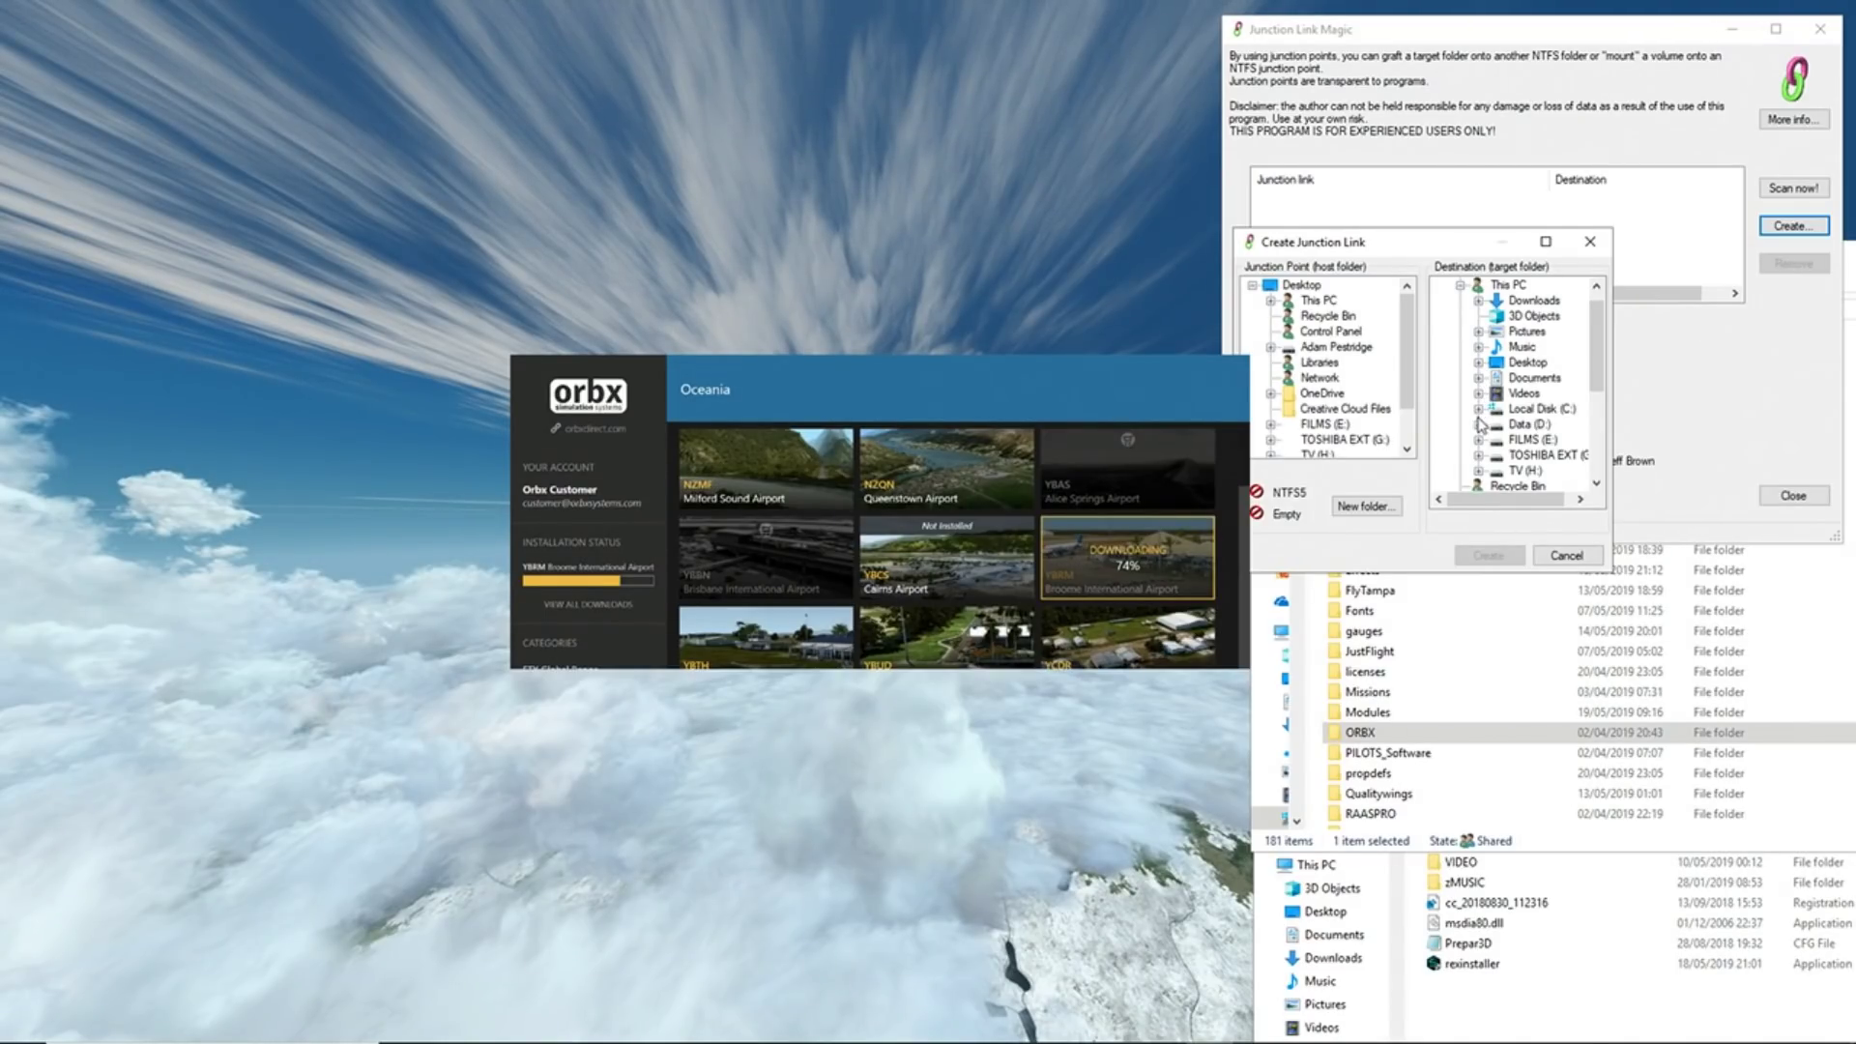
{"action": "left_click", "coordinate": [1478, 424]}
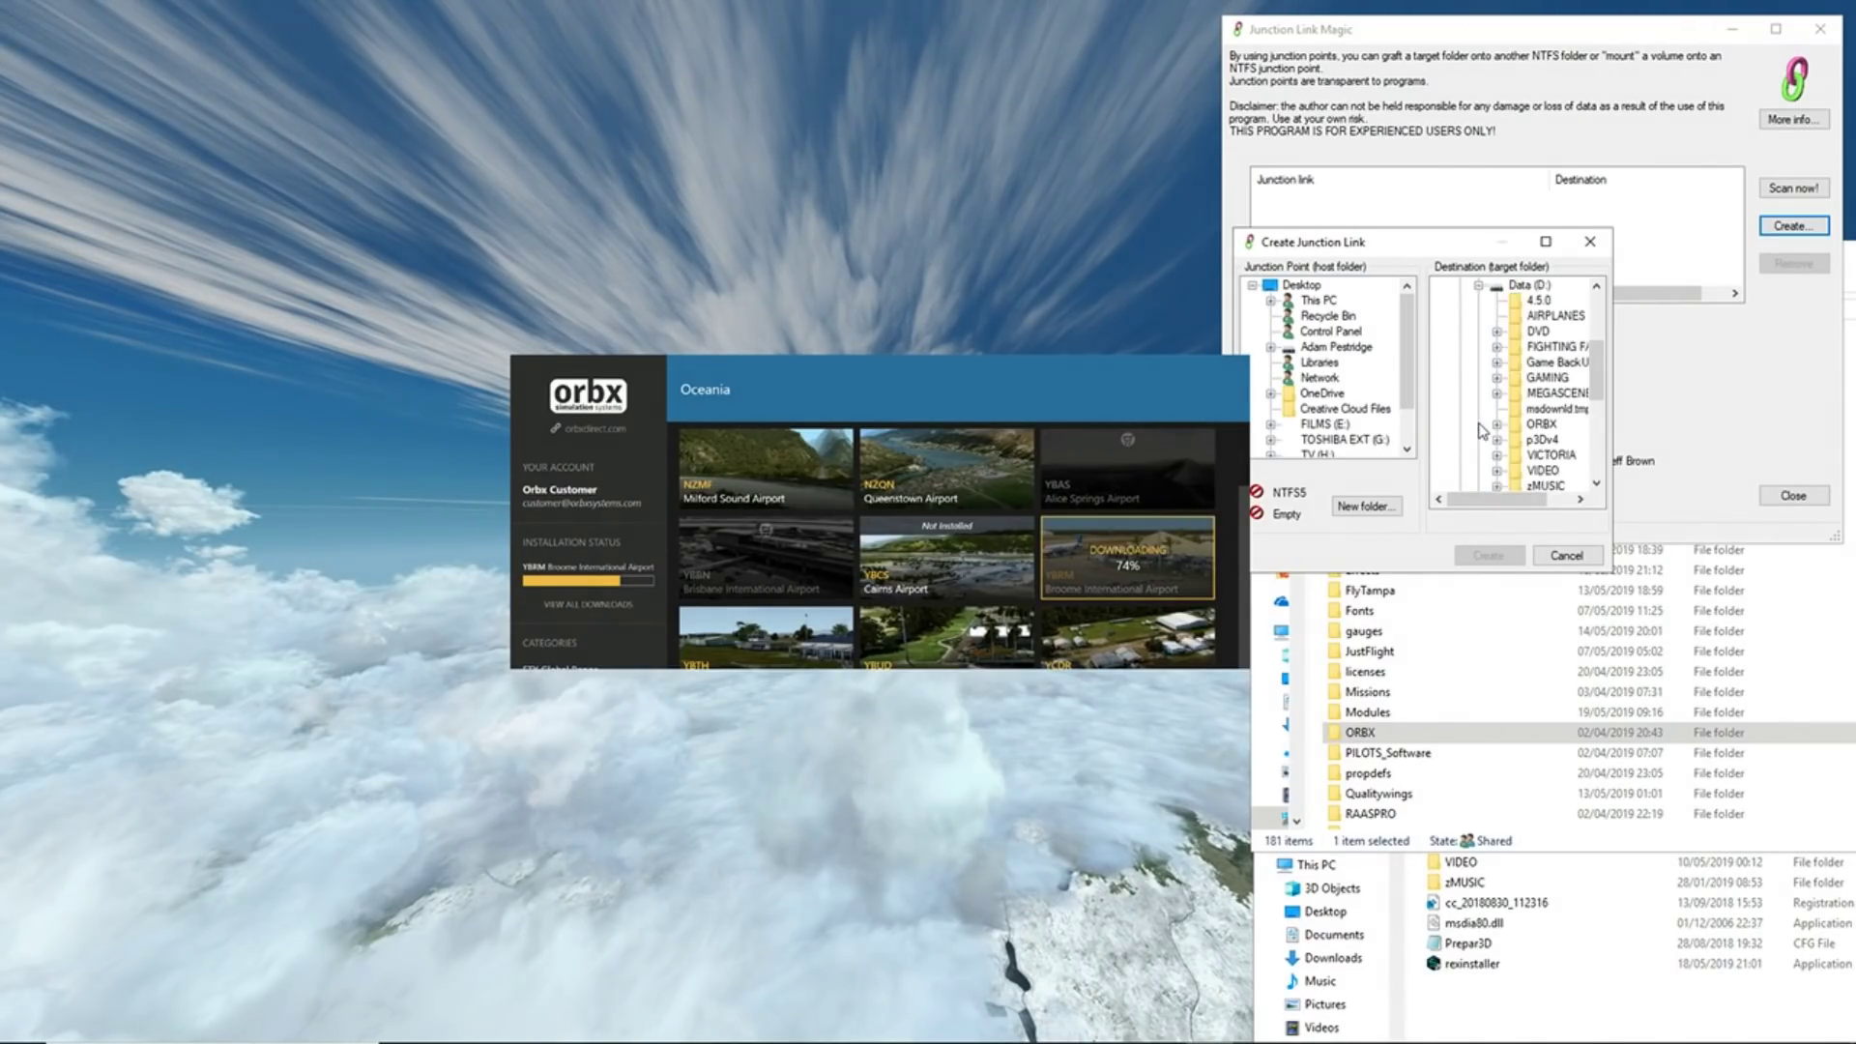
{"action": "left_click", "coordinate": [1541, 425]}
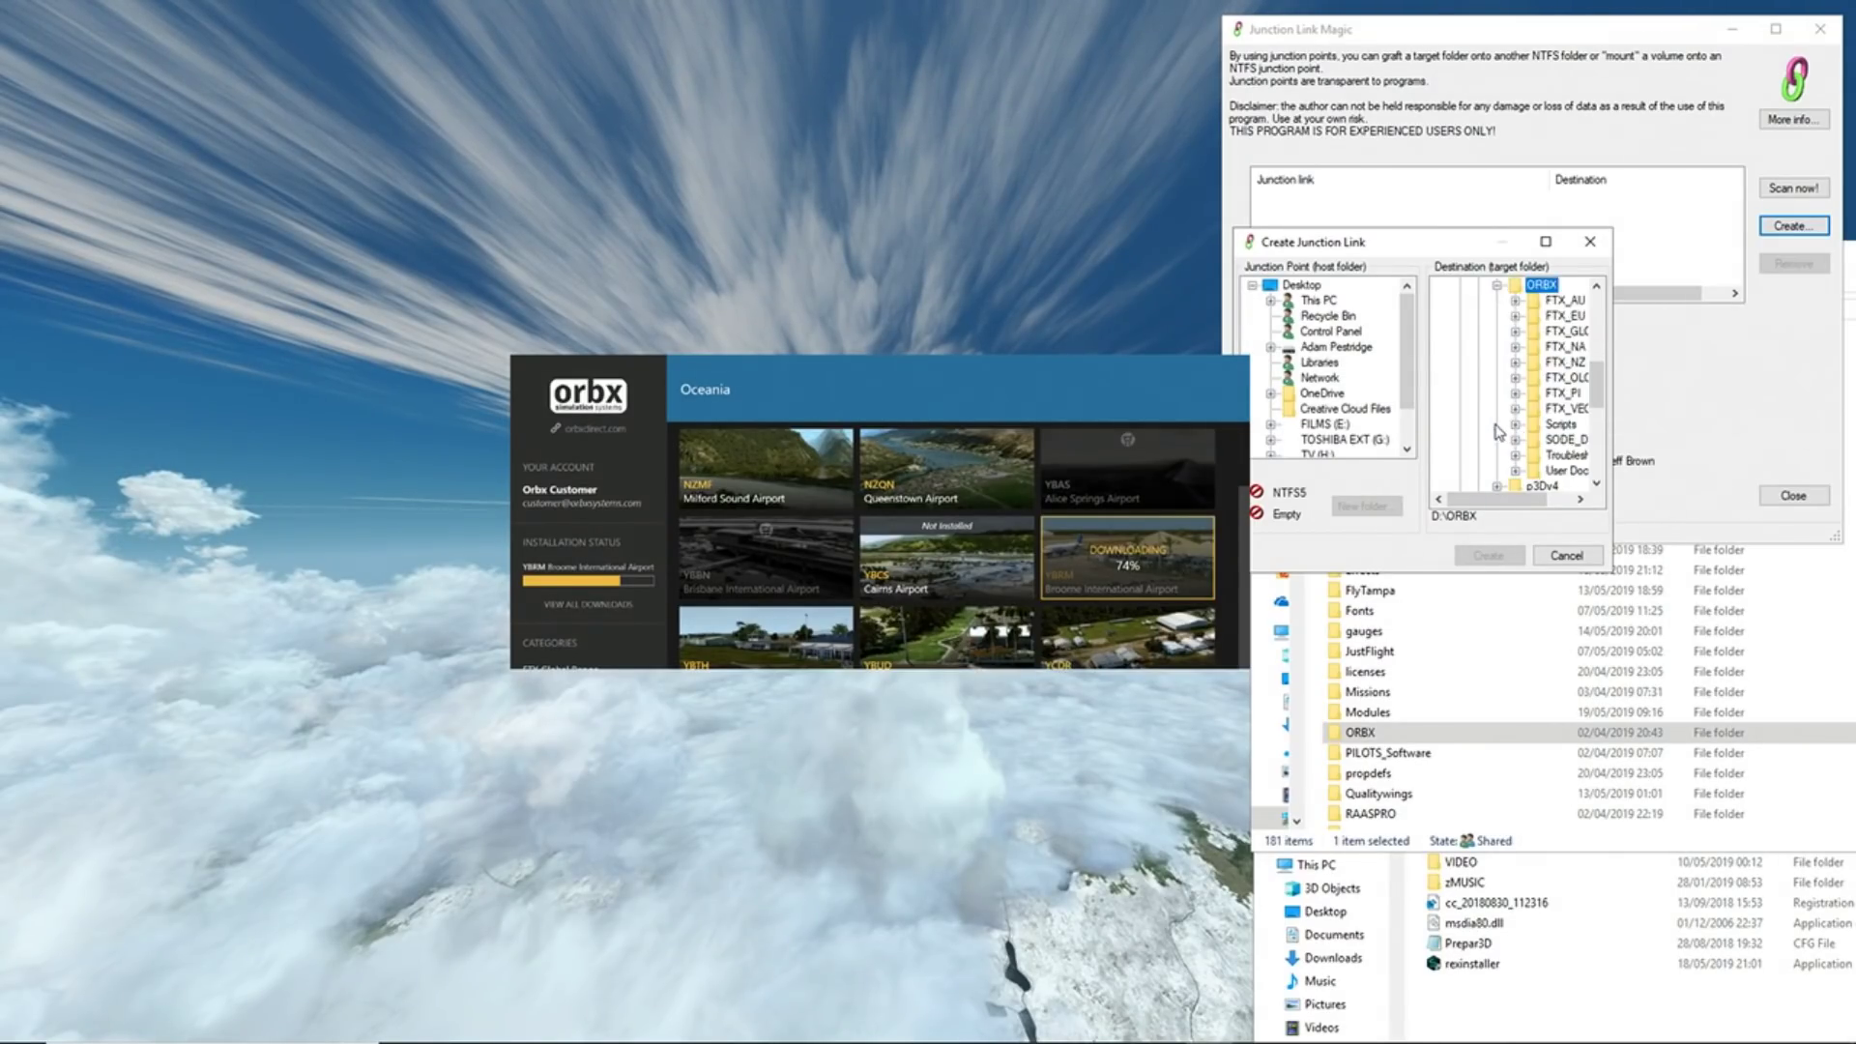
{"action": "left_click", "coordinate": [1497, 287]}
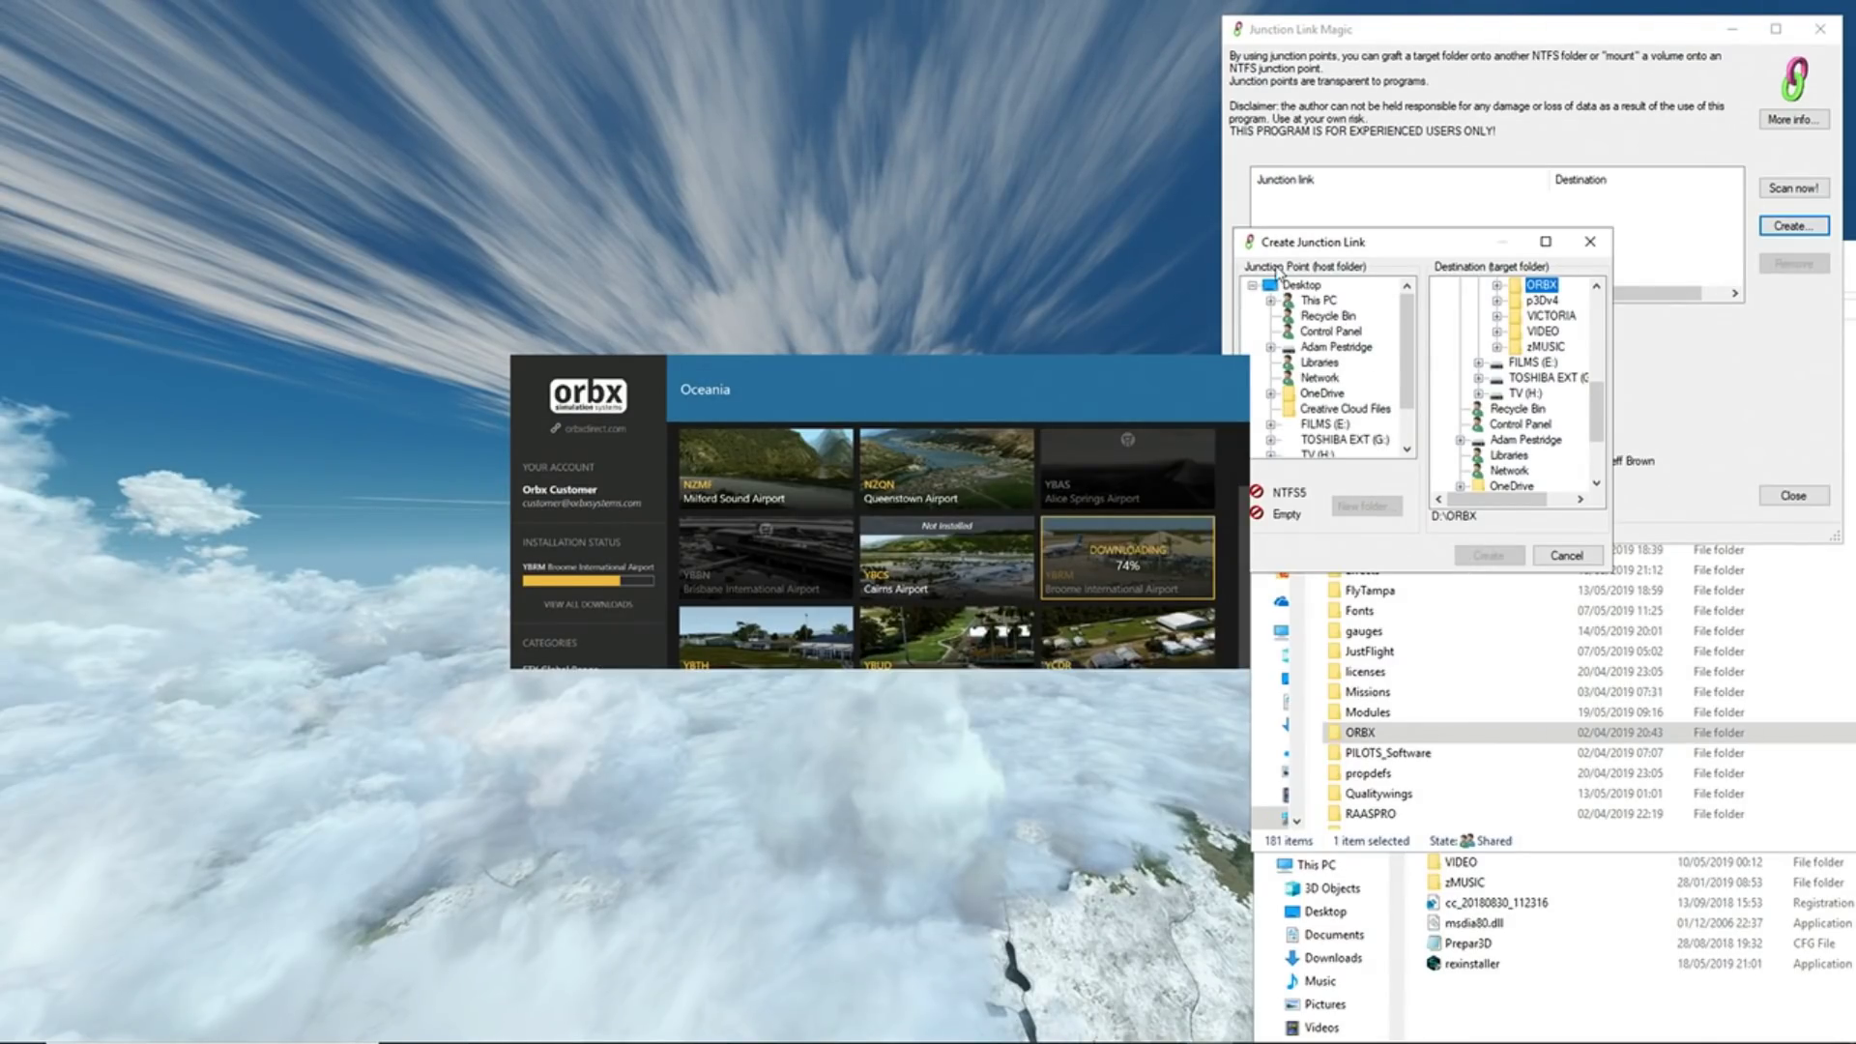
Expand the junction point tree down to C:\Program Files
{"action": "left_click", "coordinate": [1271, 301]}
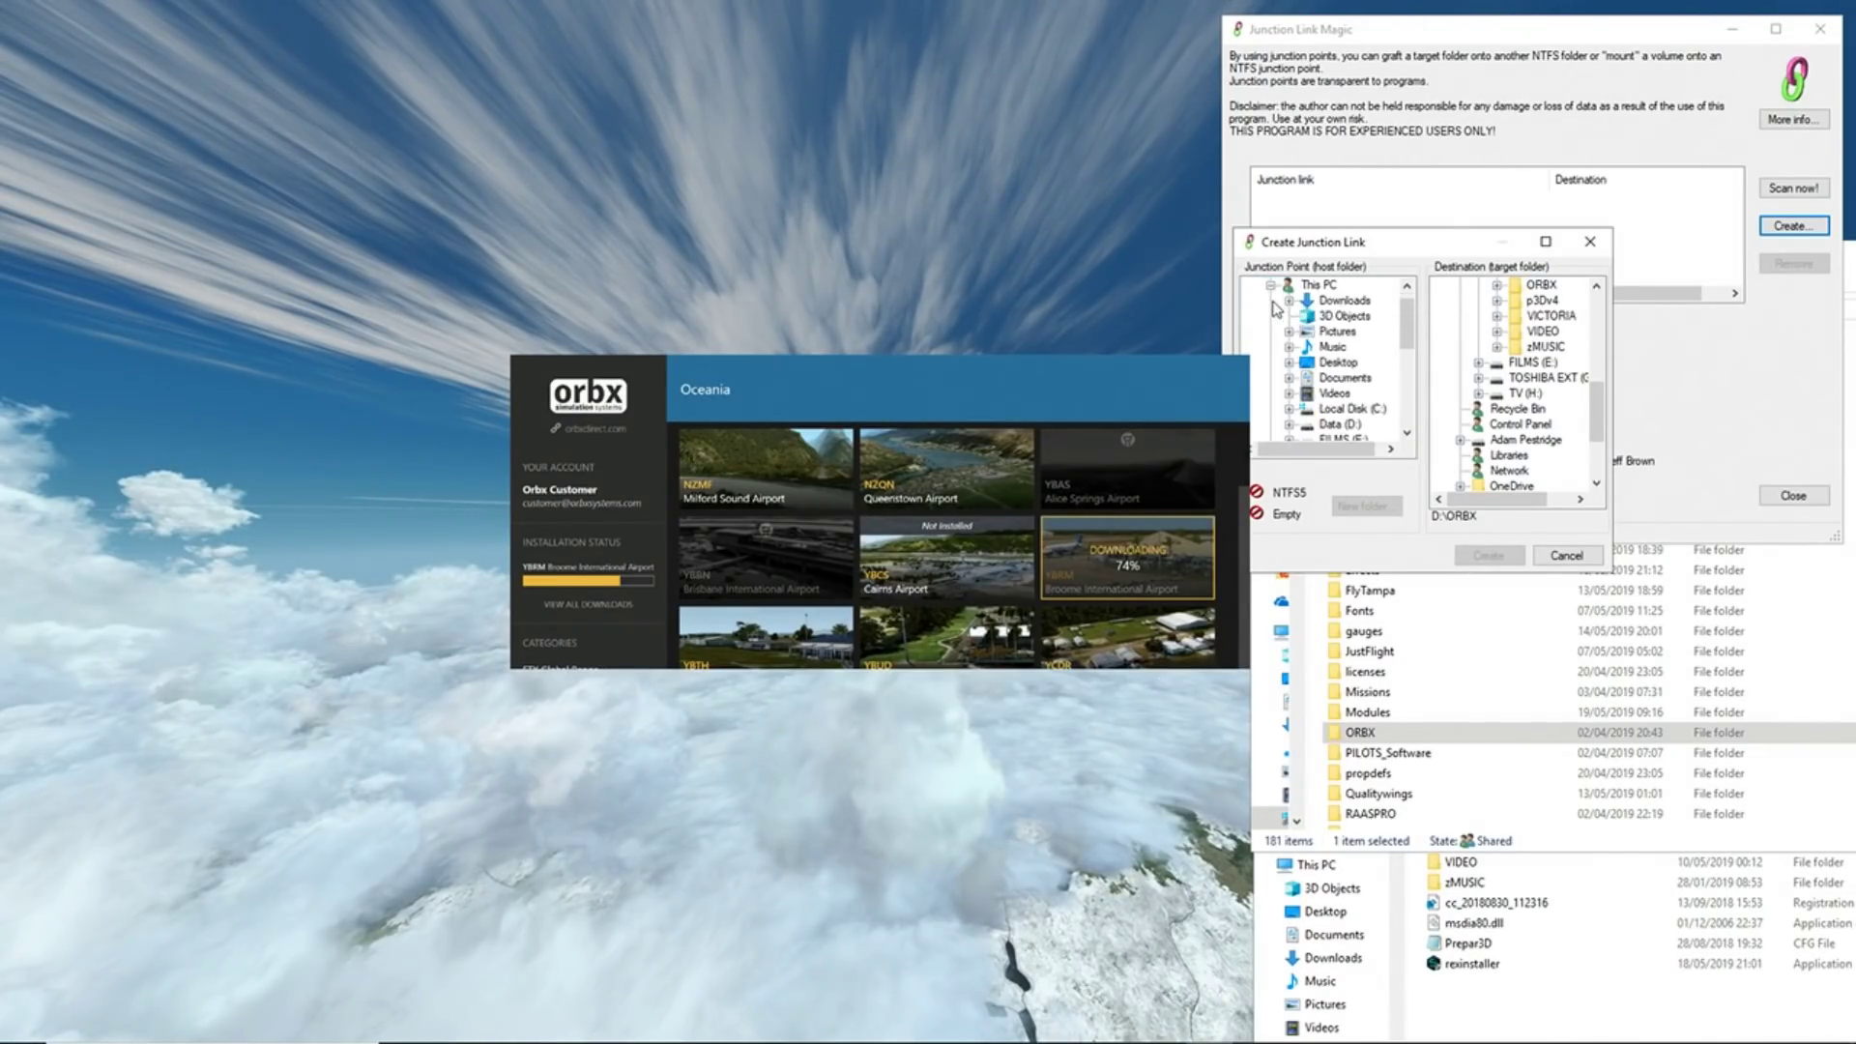
{"action": "left_click", "coordinate": [1289, 409]}
{"action": "left_click", "coordinate": [1307, 331]}
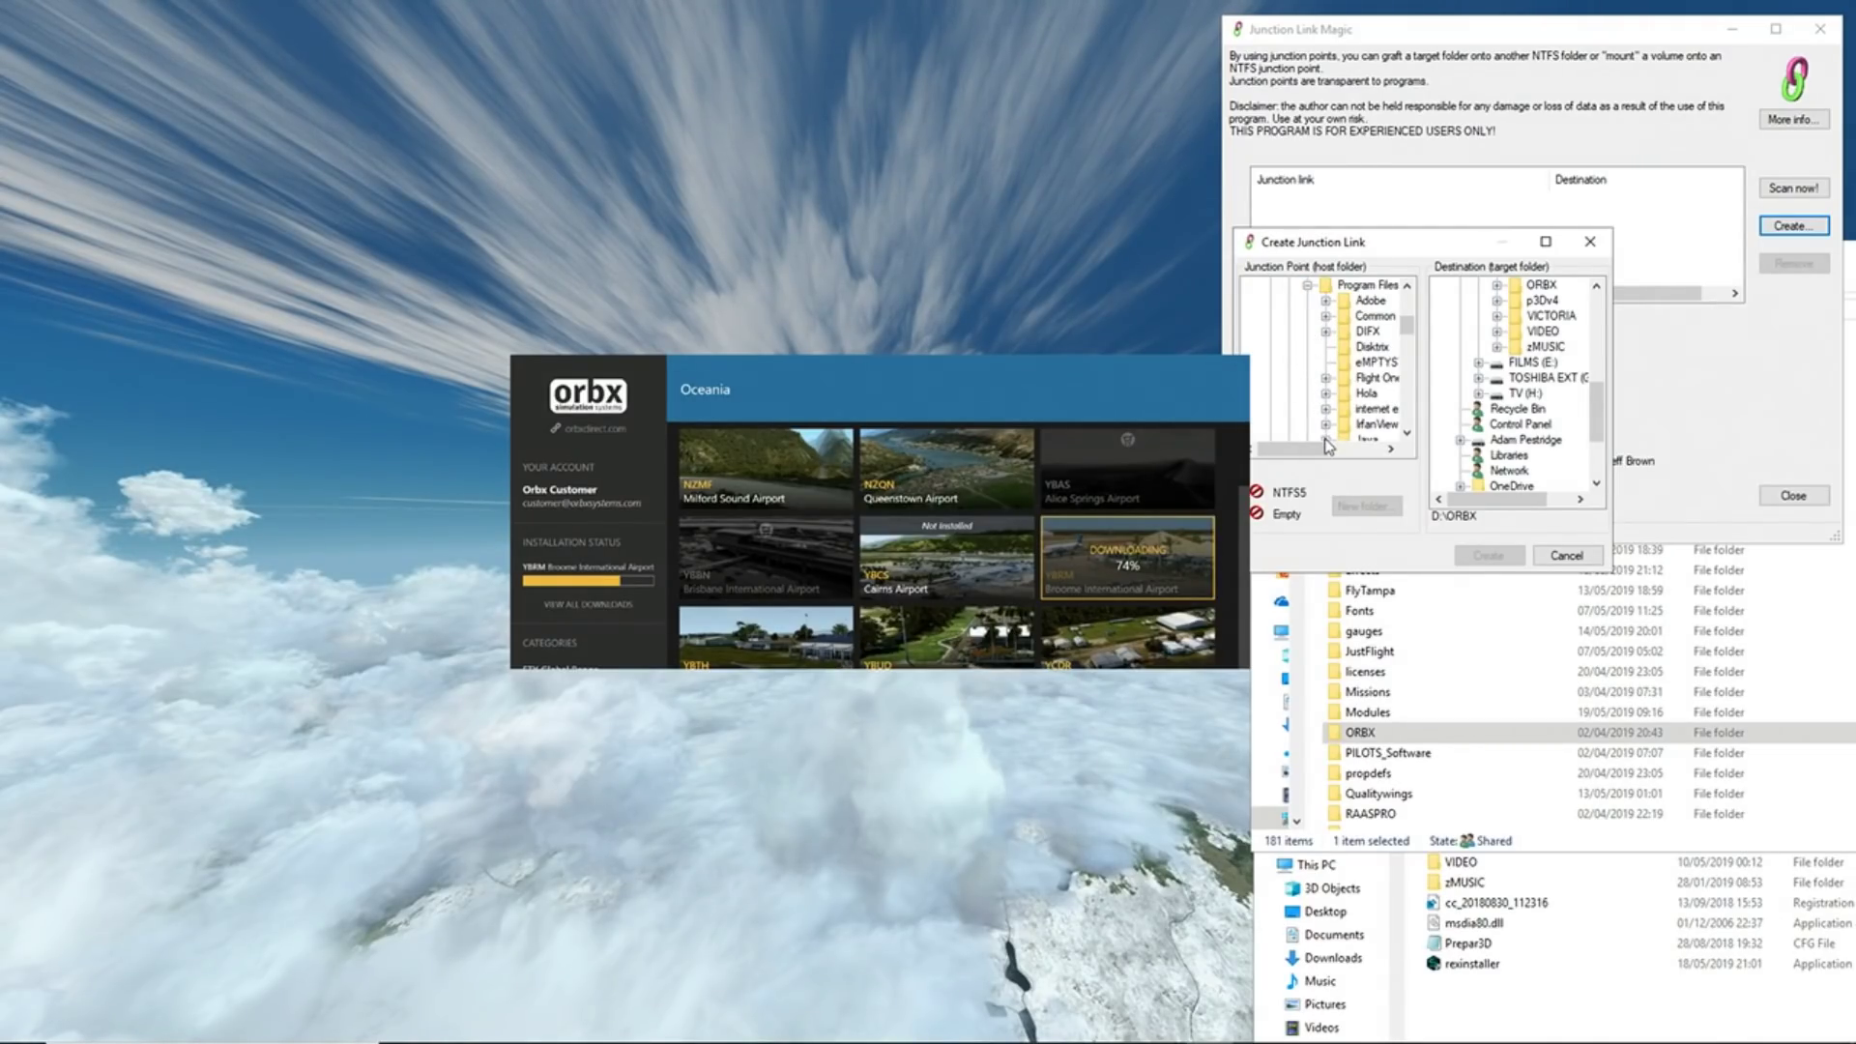
{"action": "left_click_drag", "start_coordinate": [1329, 447], "coordinate": [1354, 449]}
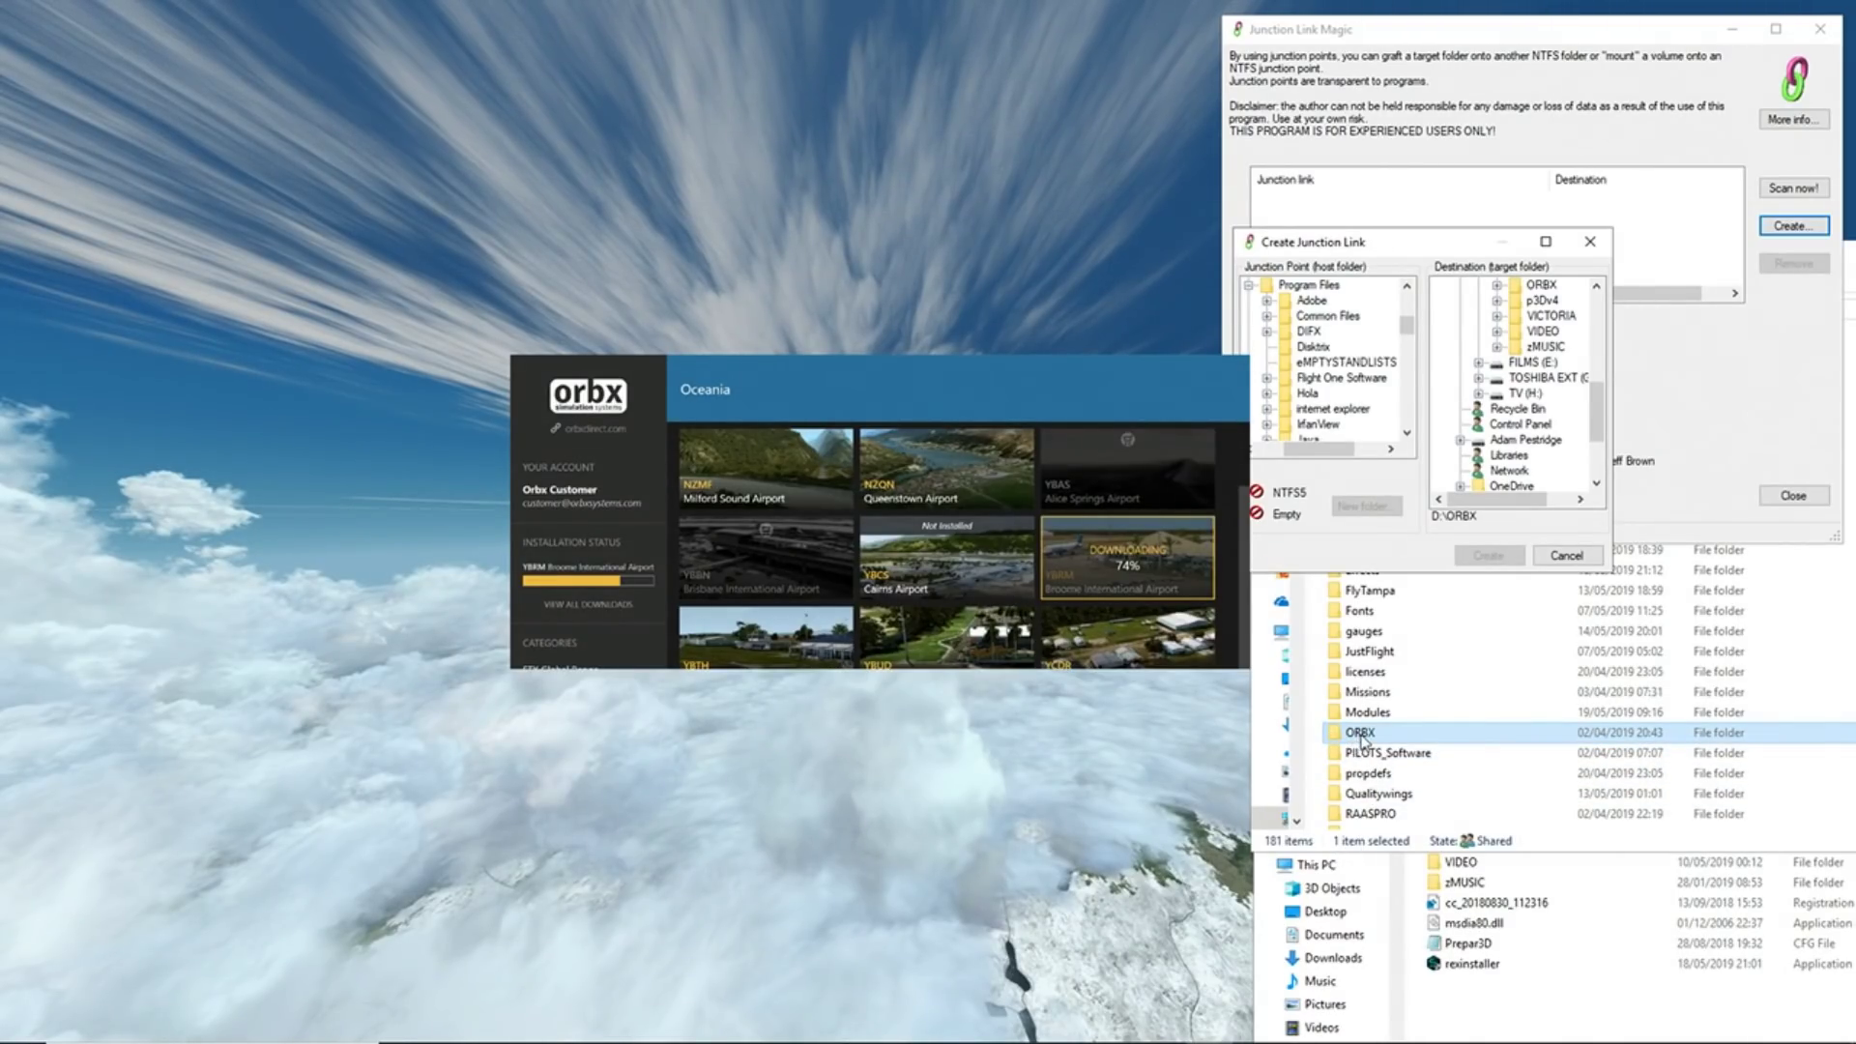
Select ORBX on drive D:, move that window lower, and select ORBX in the Prepar3D v4 window
{"action": "left_click", "coordinate": [1489, 971]}
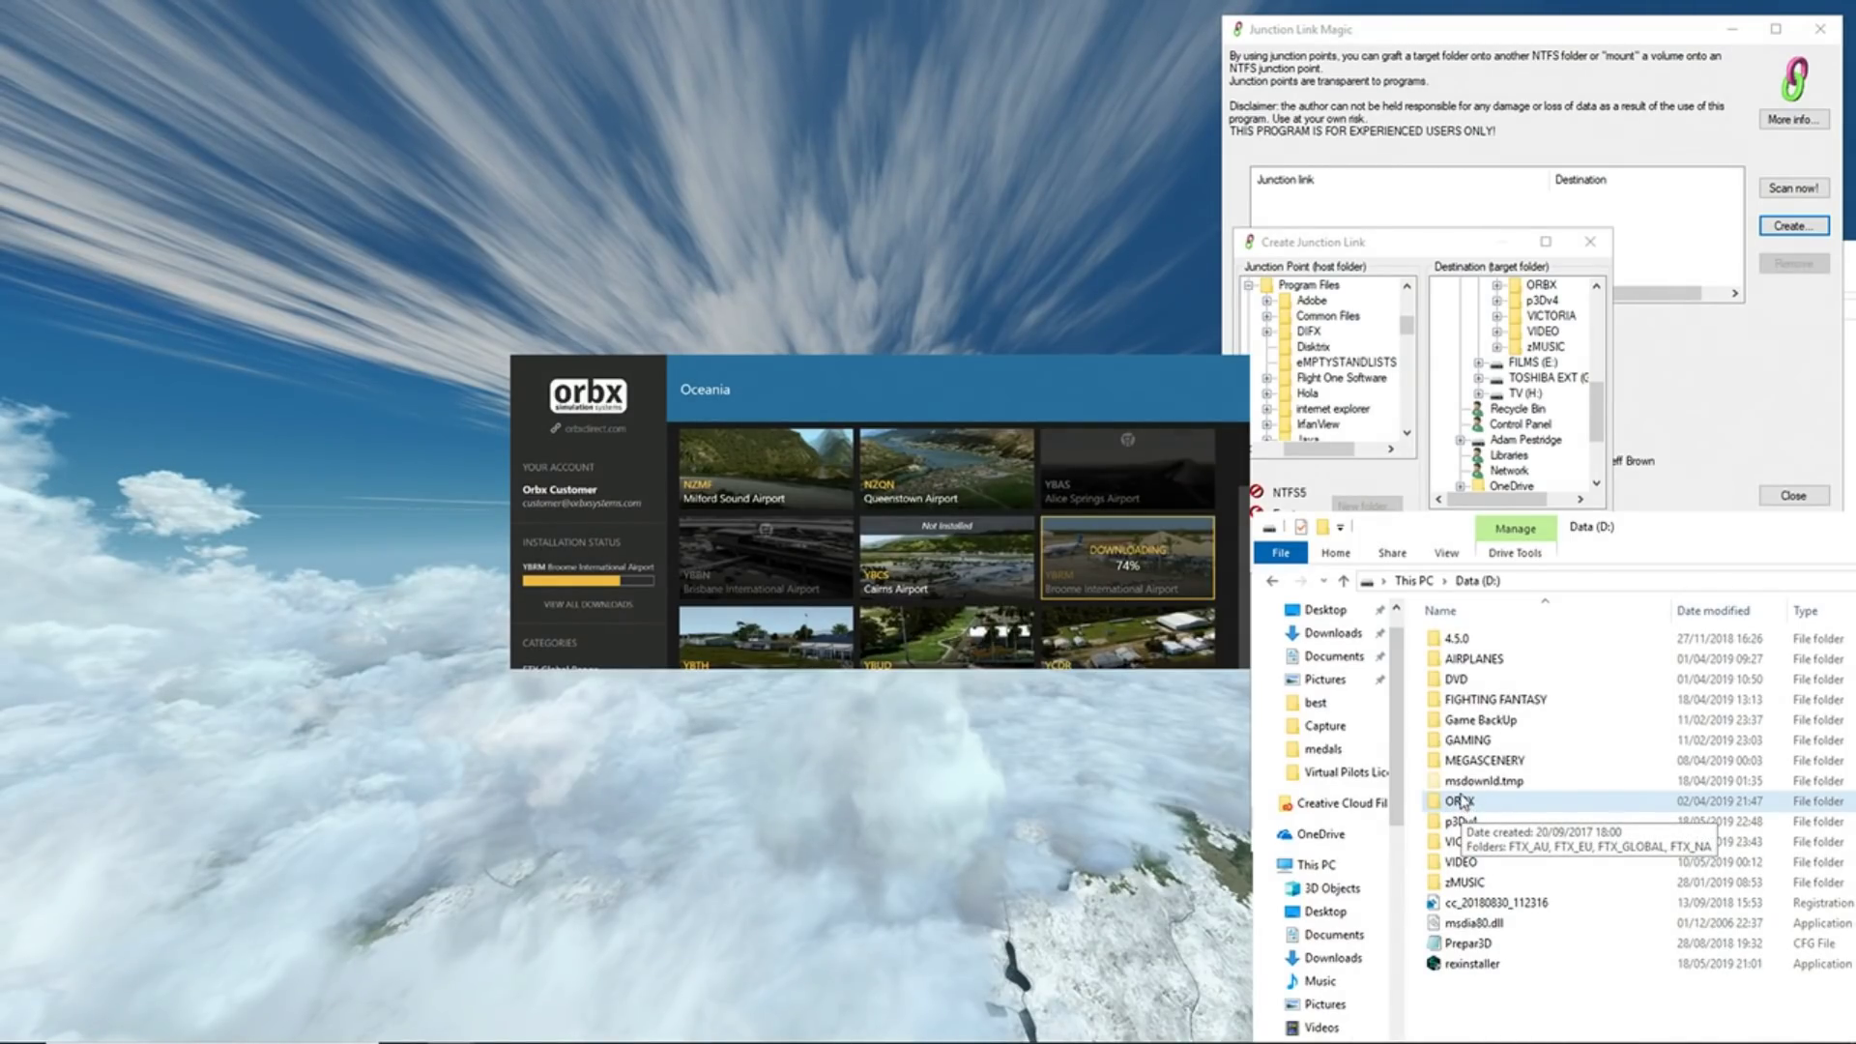
{"action": "left_click", "coordinate": [1443, 802]}
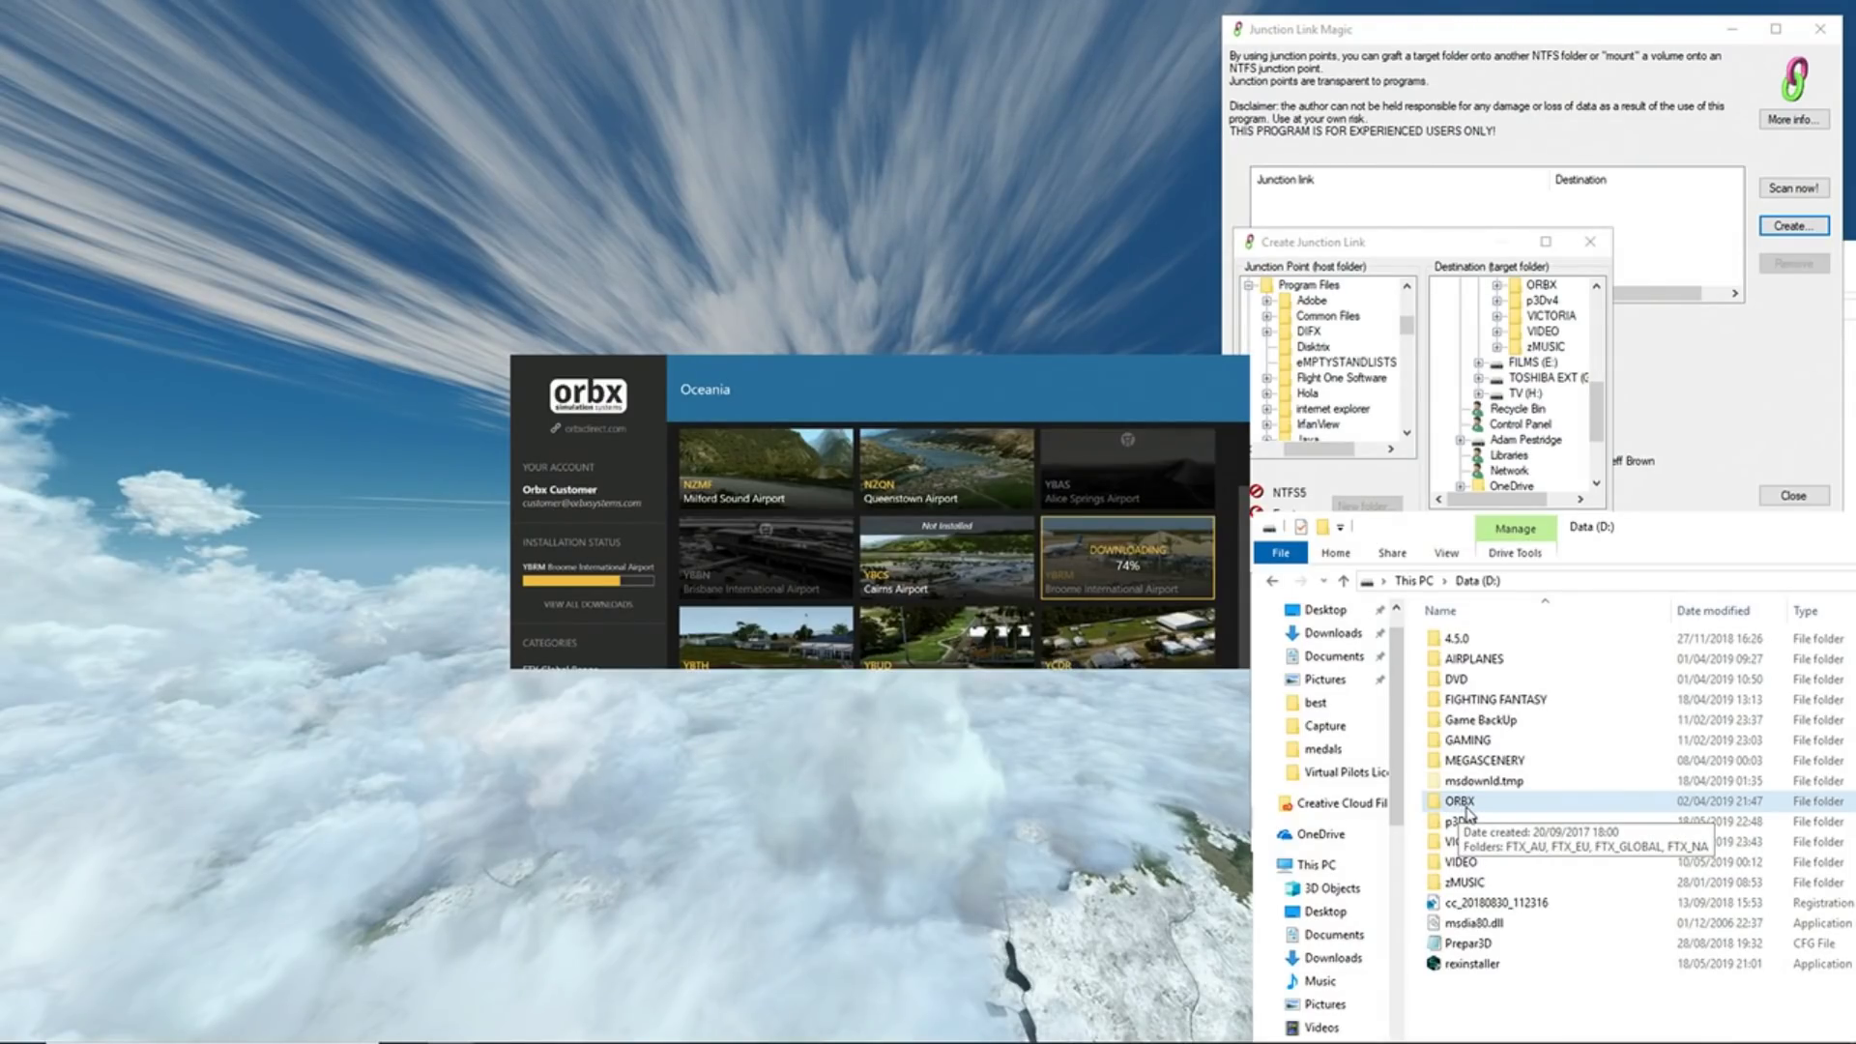
{"action": "left_click", "coordinate": [1633, 549]}
{"action": "left_click_drag", "start_coordinate": [1634, 549], "coordinate": [1633, 751]}
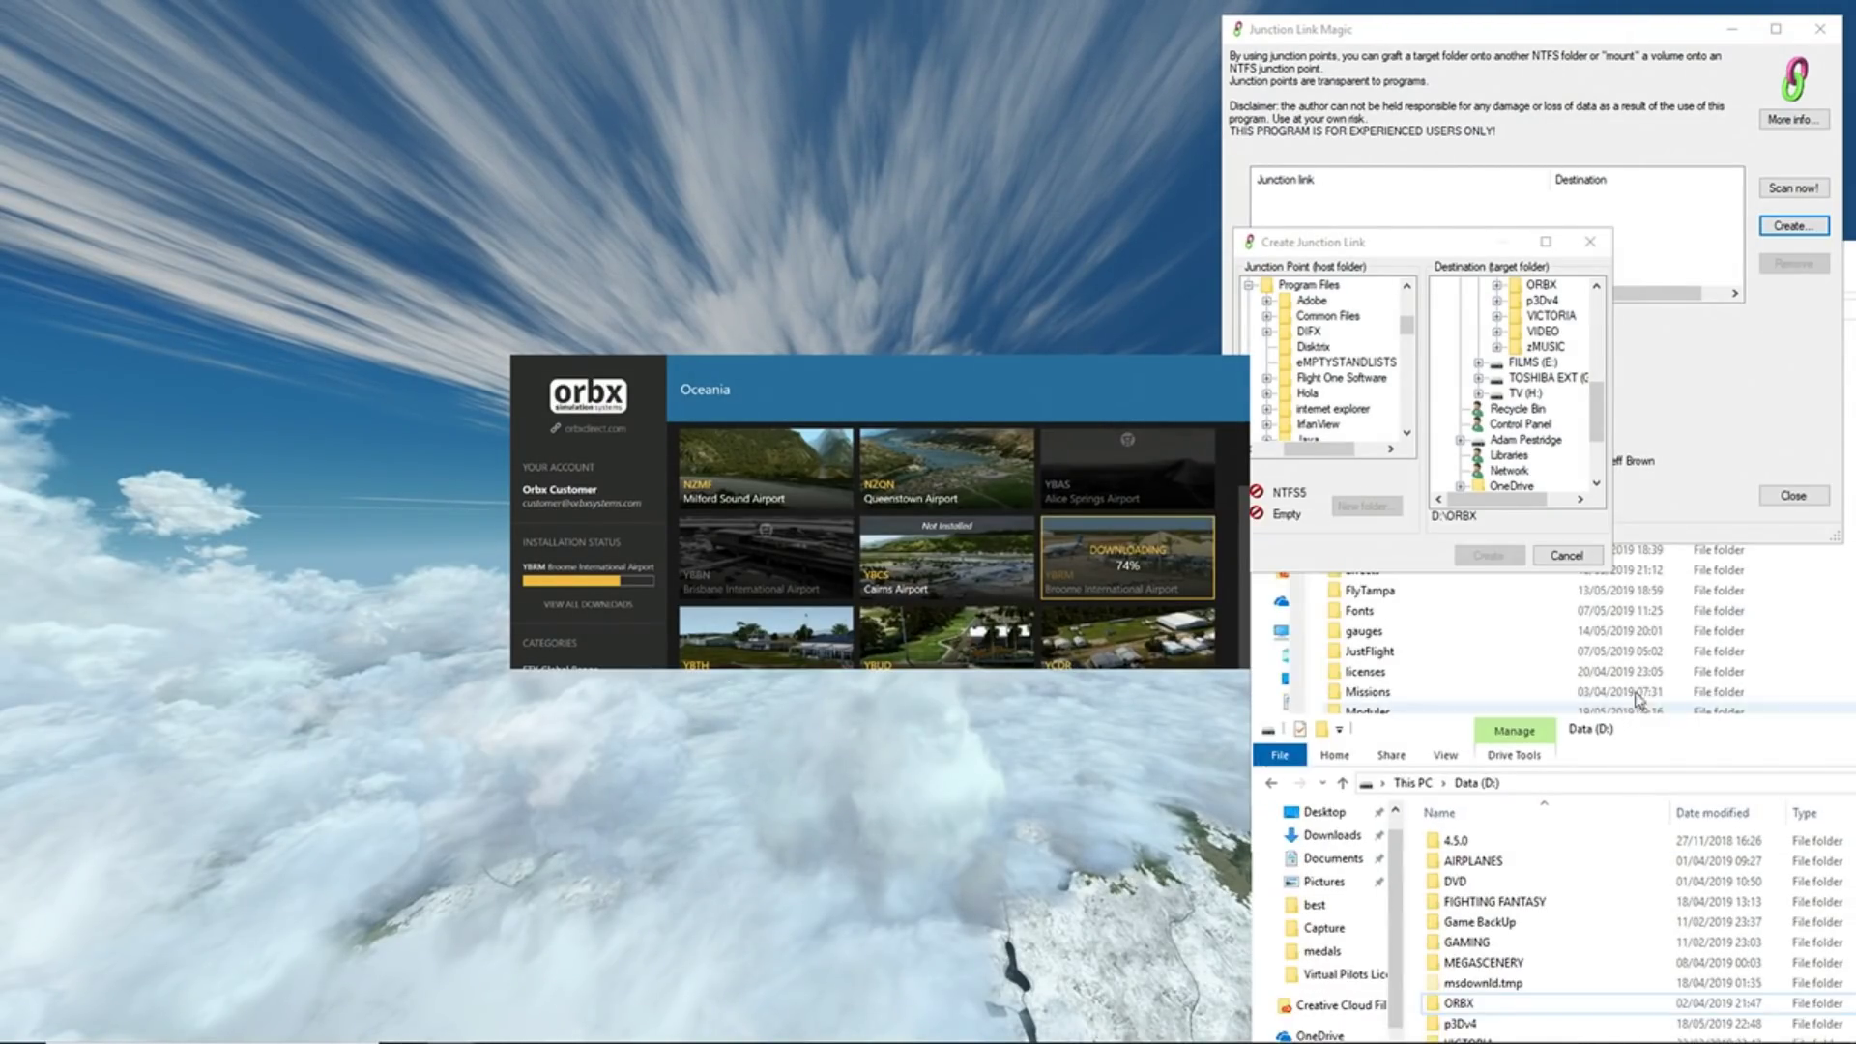
{"action": "left_click", "coordinate": [1404, 616]}
{"action": "left_click", "coordinate": [1403, 733]}
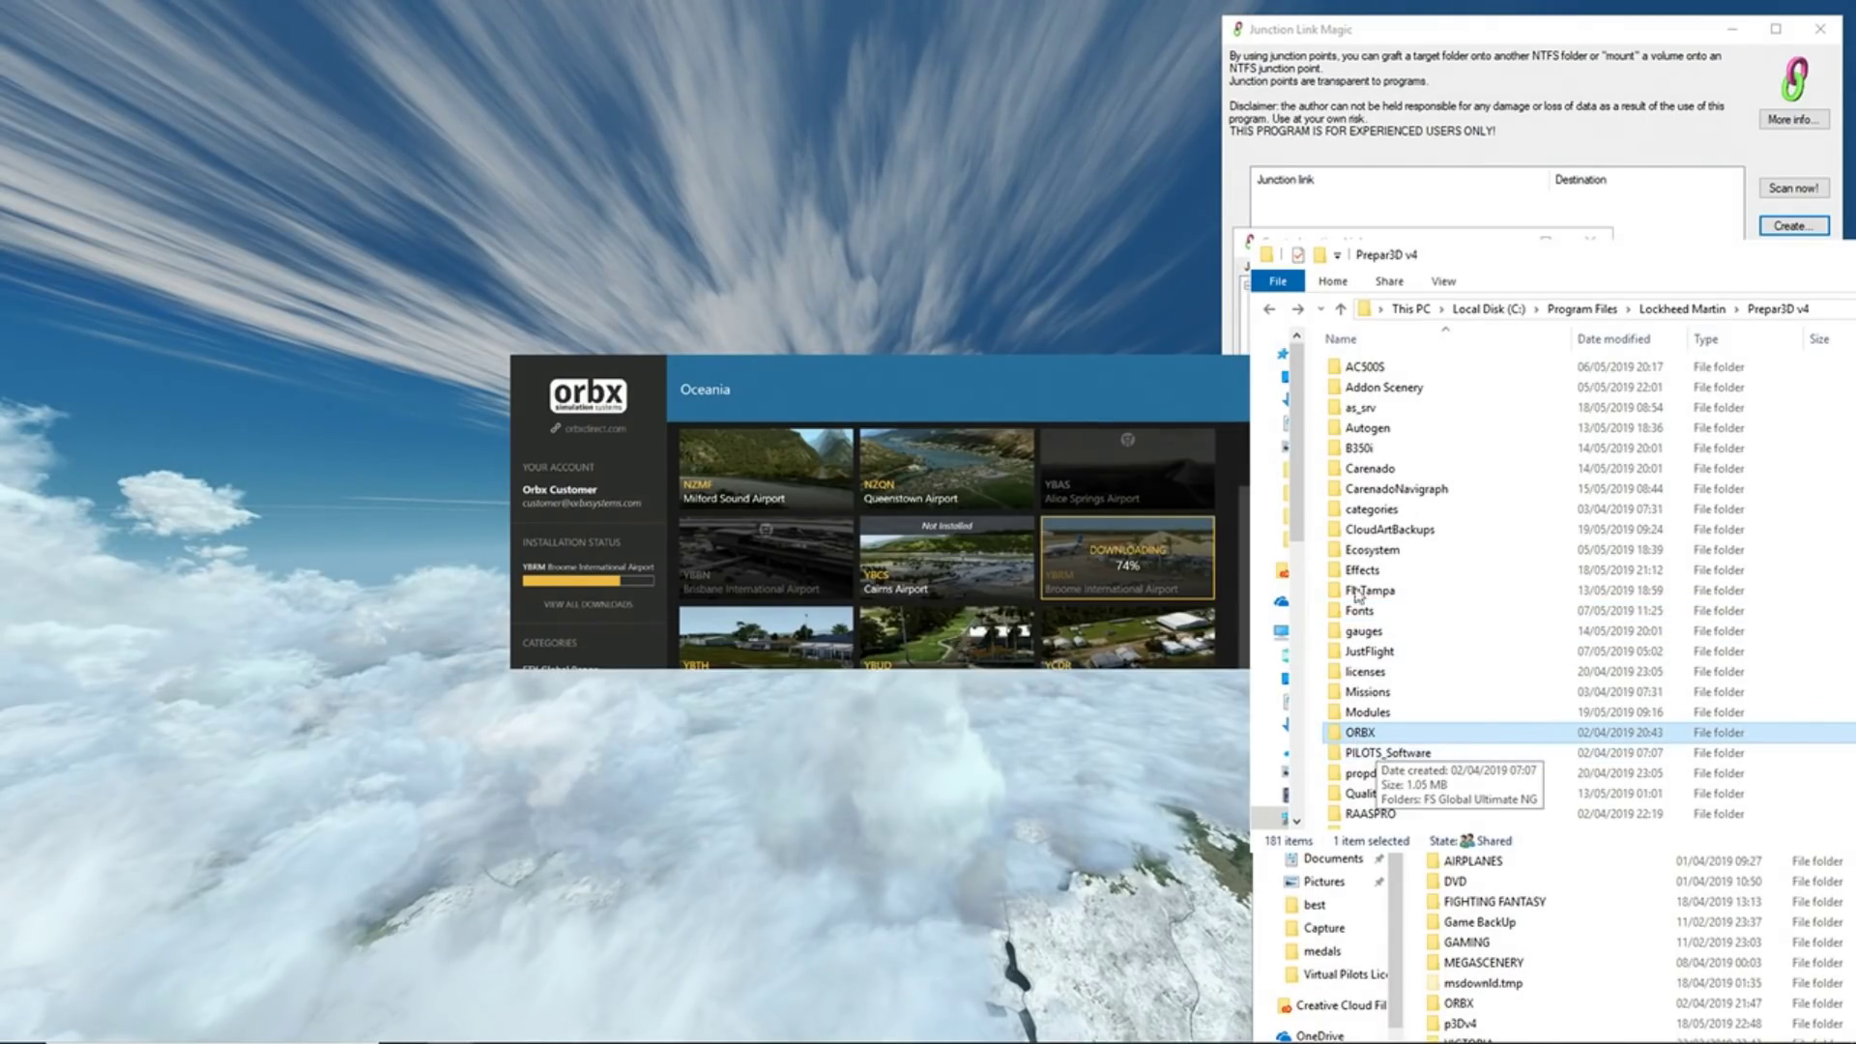
Choose C:\Program Files\Lockheed Martin\Prepar3D v4\ORBX as the junction point and create the link to D:\ORBX
{"action": "left_click", "coordinate": [1297, 192]}
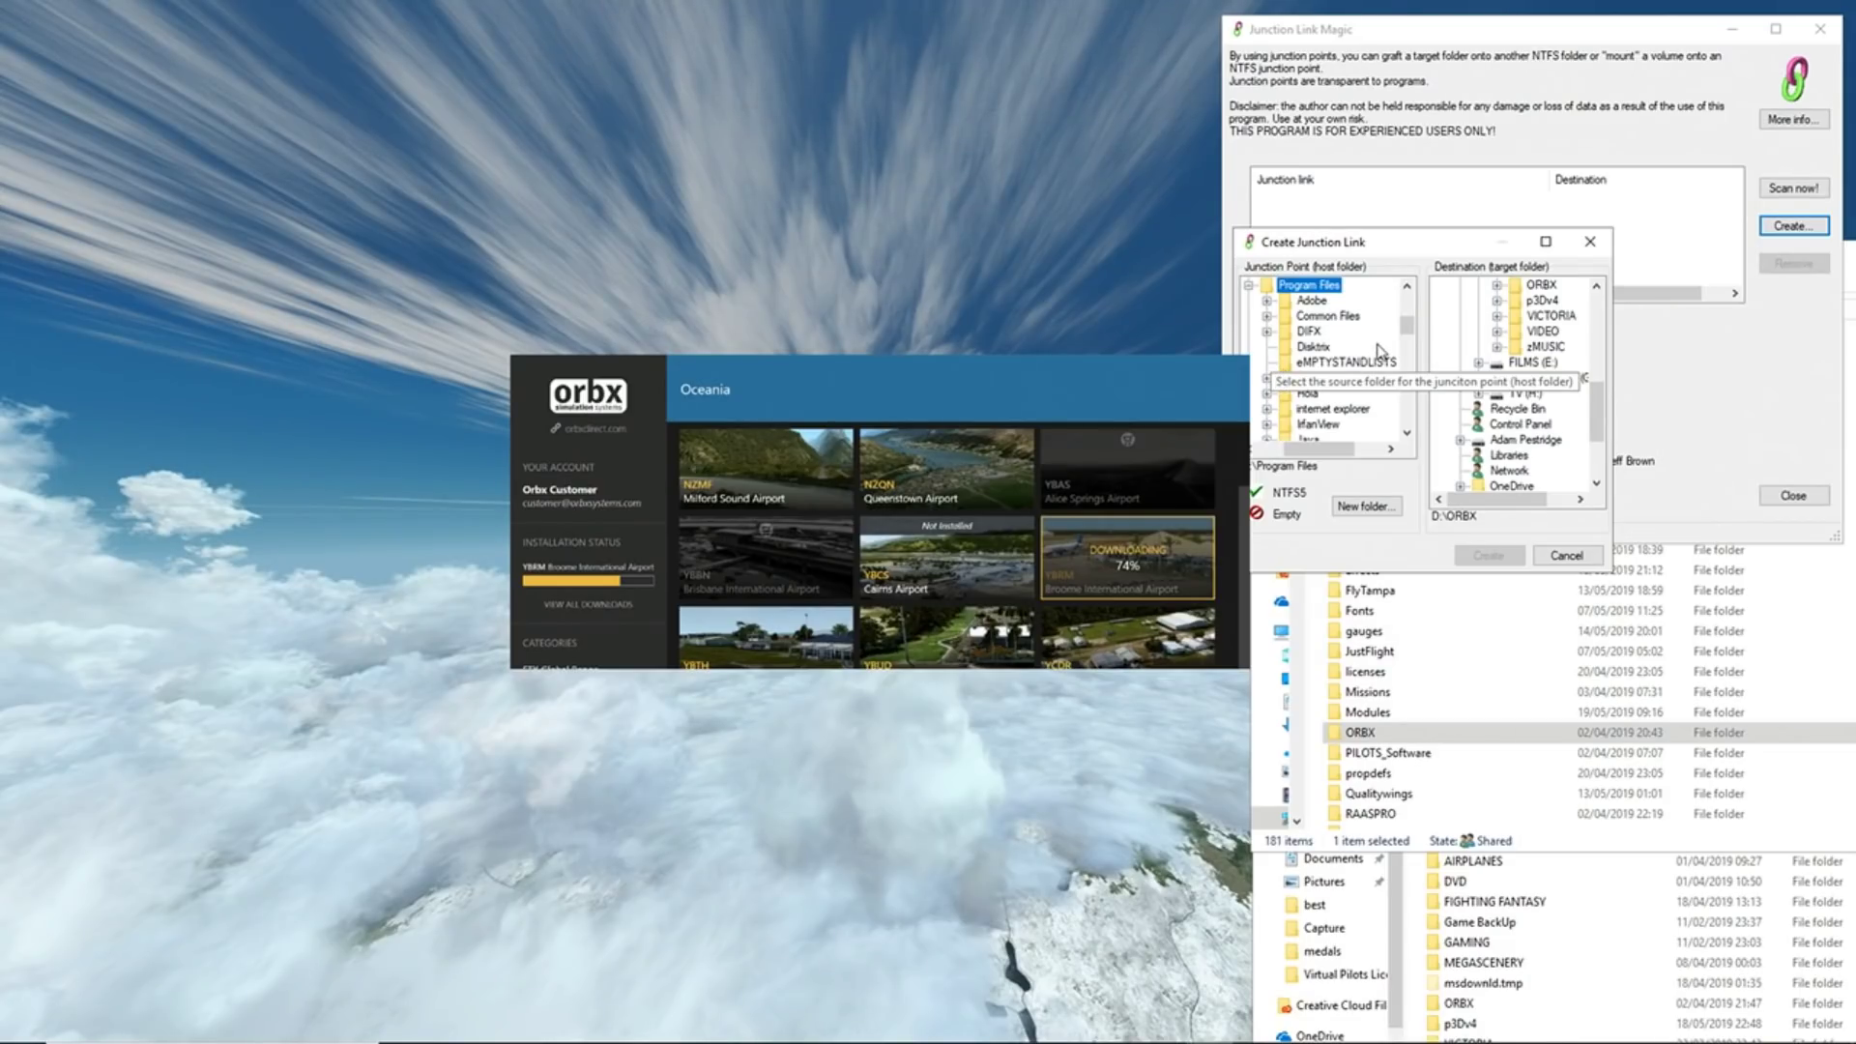
{"action": "left_click_drag", "start_coordinate": [1406, 327], "coordinate": [1407, 348]}
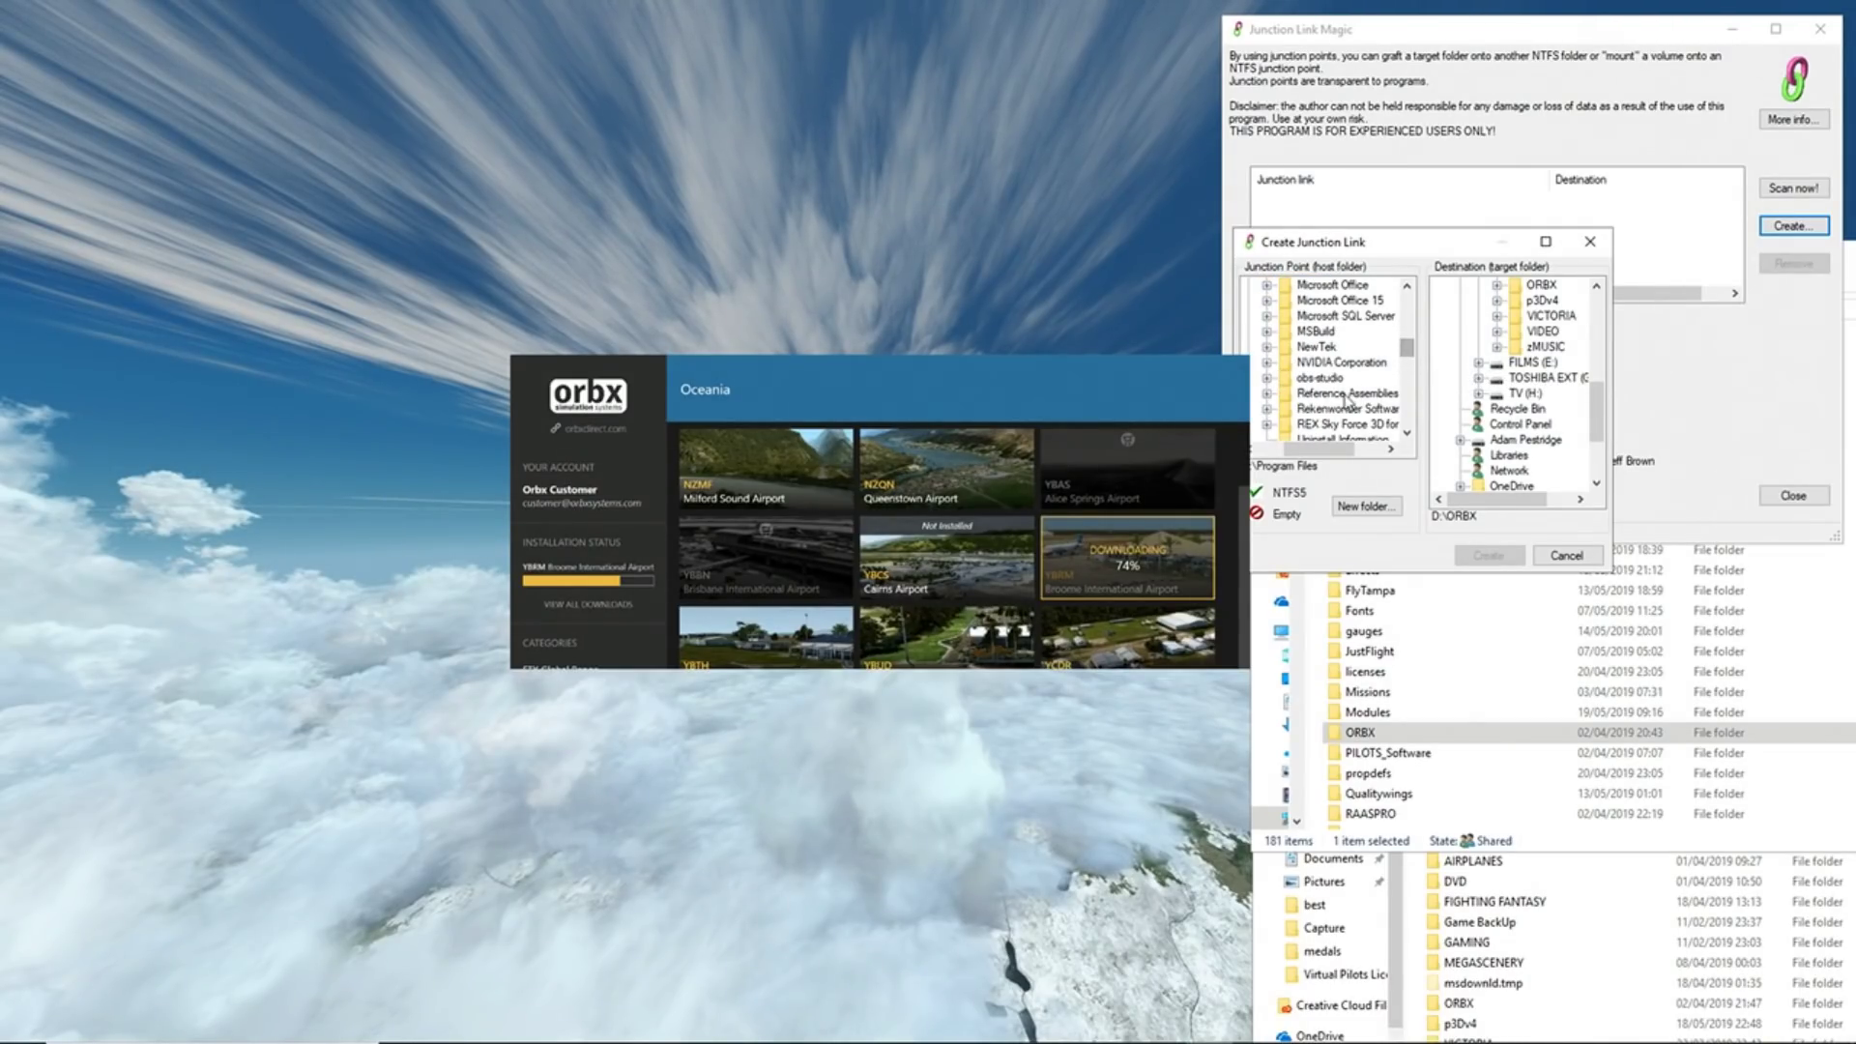
{"action": "scroll", "coordinate": [1345, 400], "scroll_direction": "down", "scroll_amount": 2}
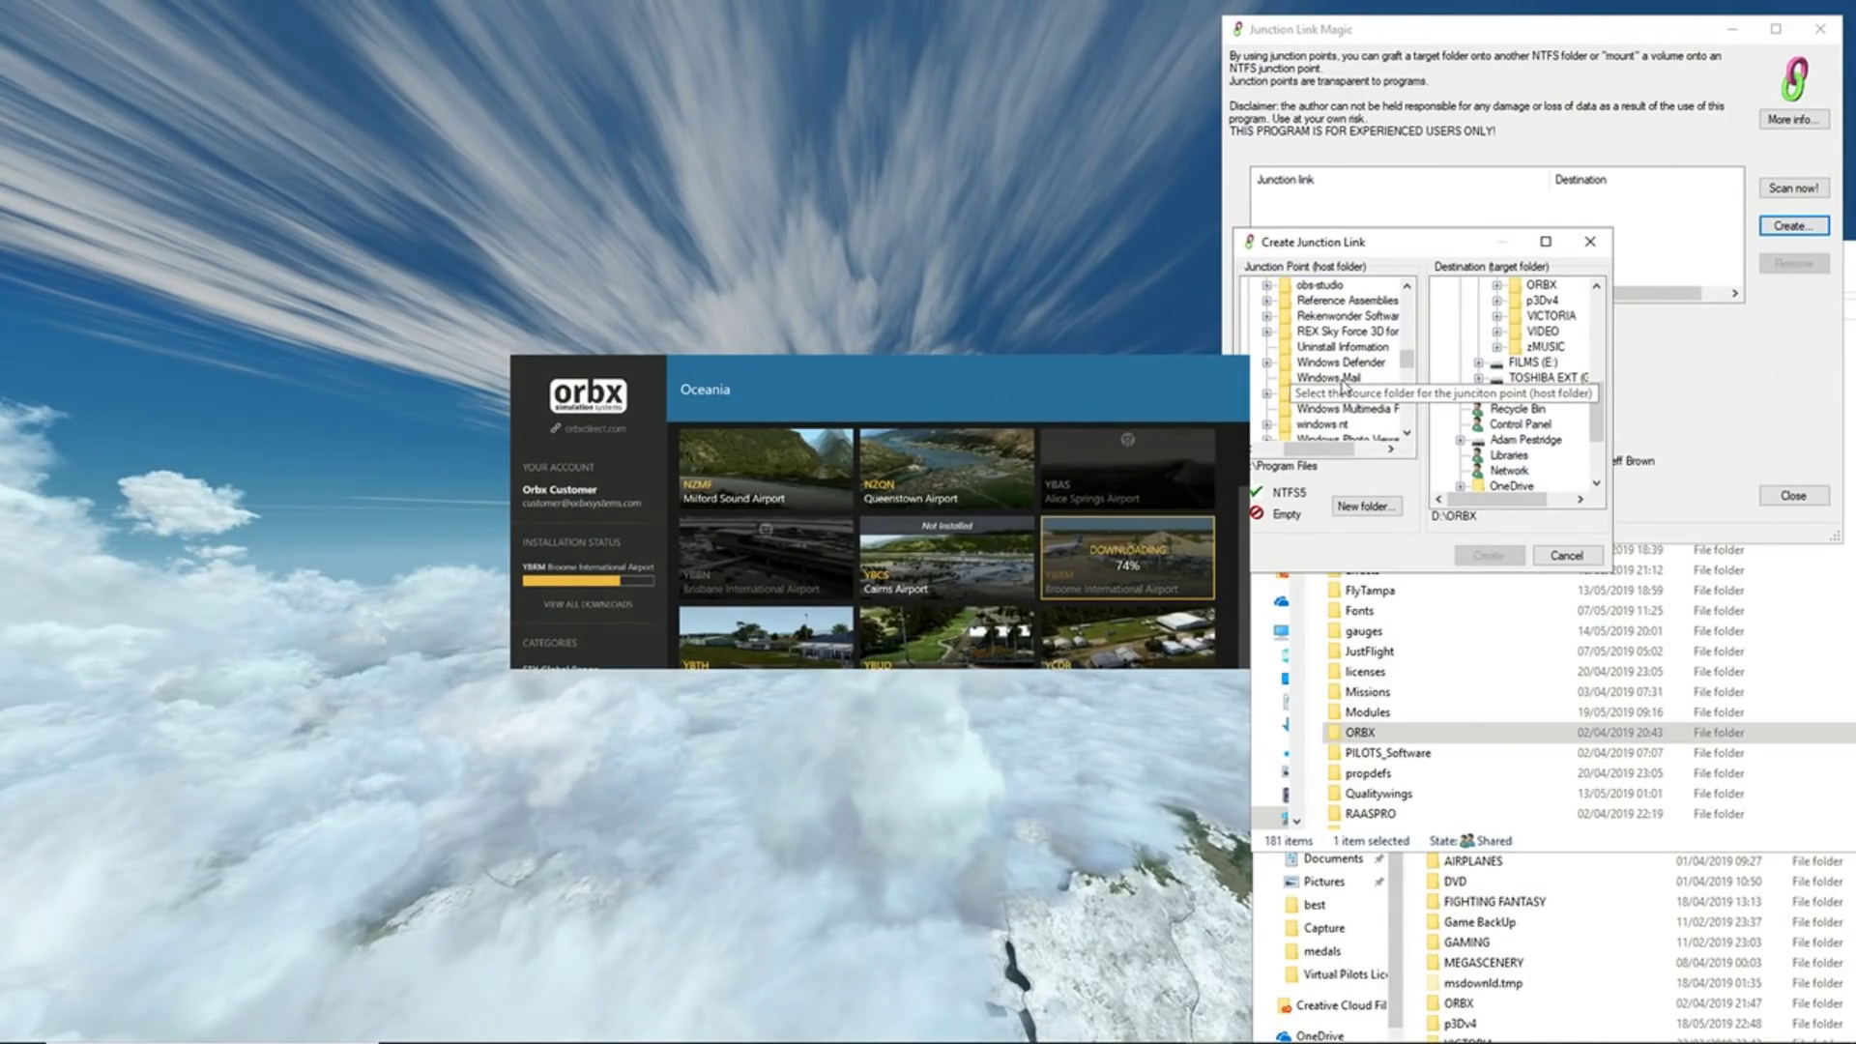
{"action": "left_click_drag", "start_coordinate": [1406, 359], "coordinate": [1406, 345]}
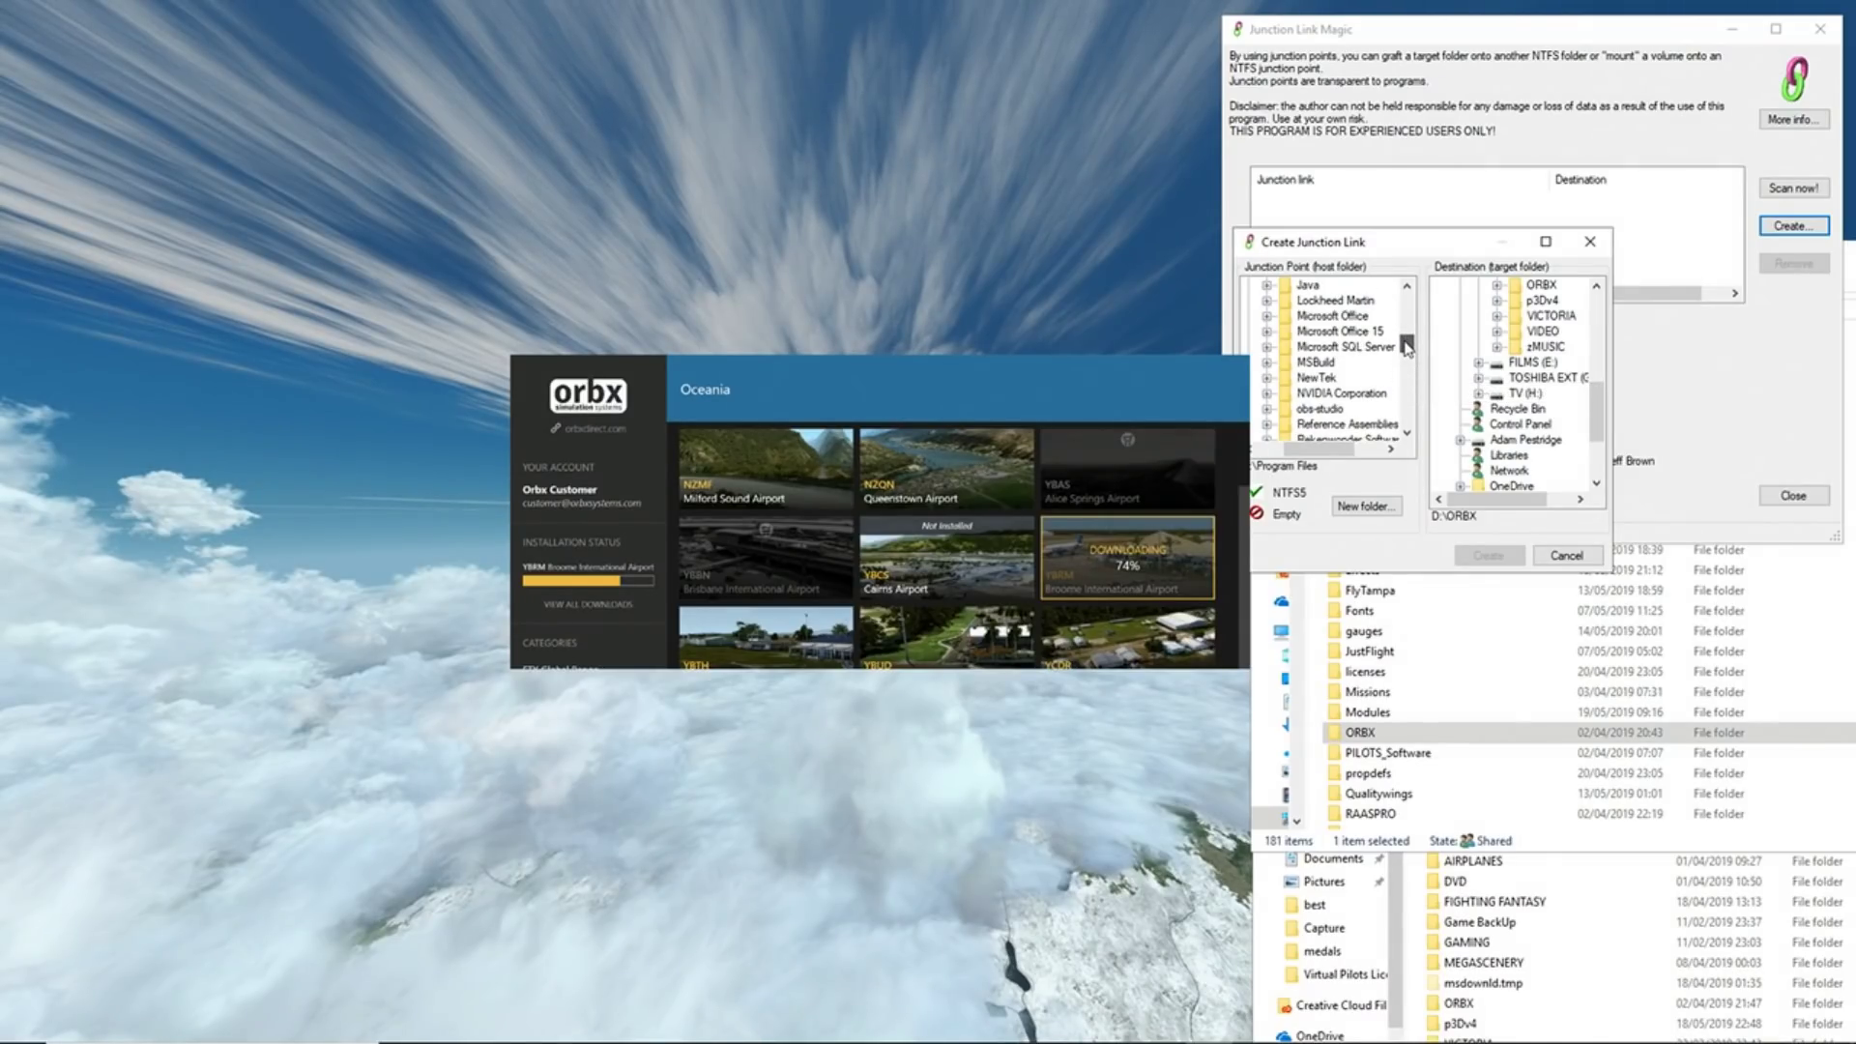
{"action": "left_click", "coordinate": [1266, 300]}
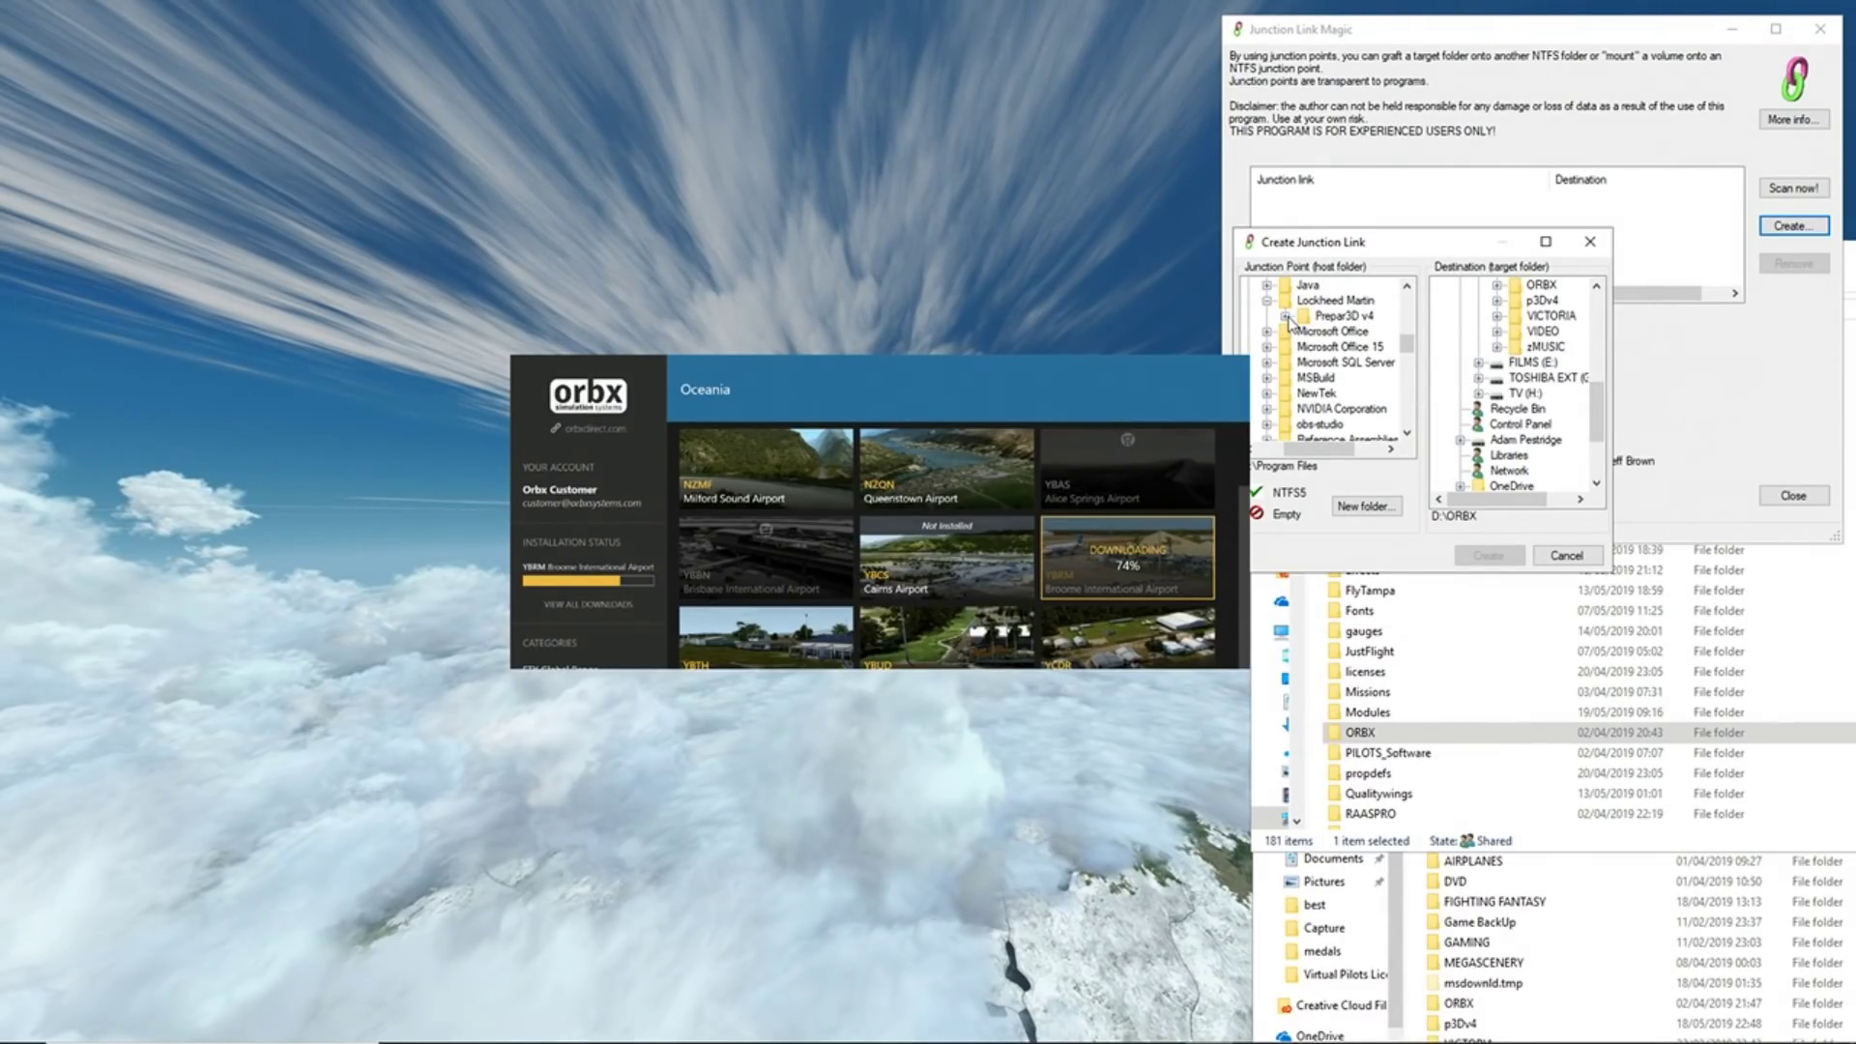
{"action": "left_click", "coordinate": [1286, 316]}
{"action": "left_click_drag", "start_coordinate": [1406, 333], "coordinate": [1406, 352]}
{"action": "left_click", "coordinate": [1349, 347]}
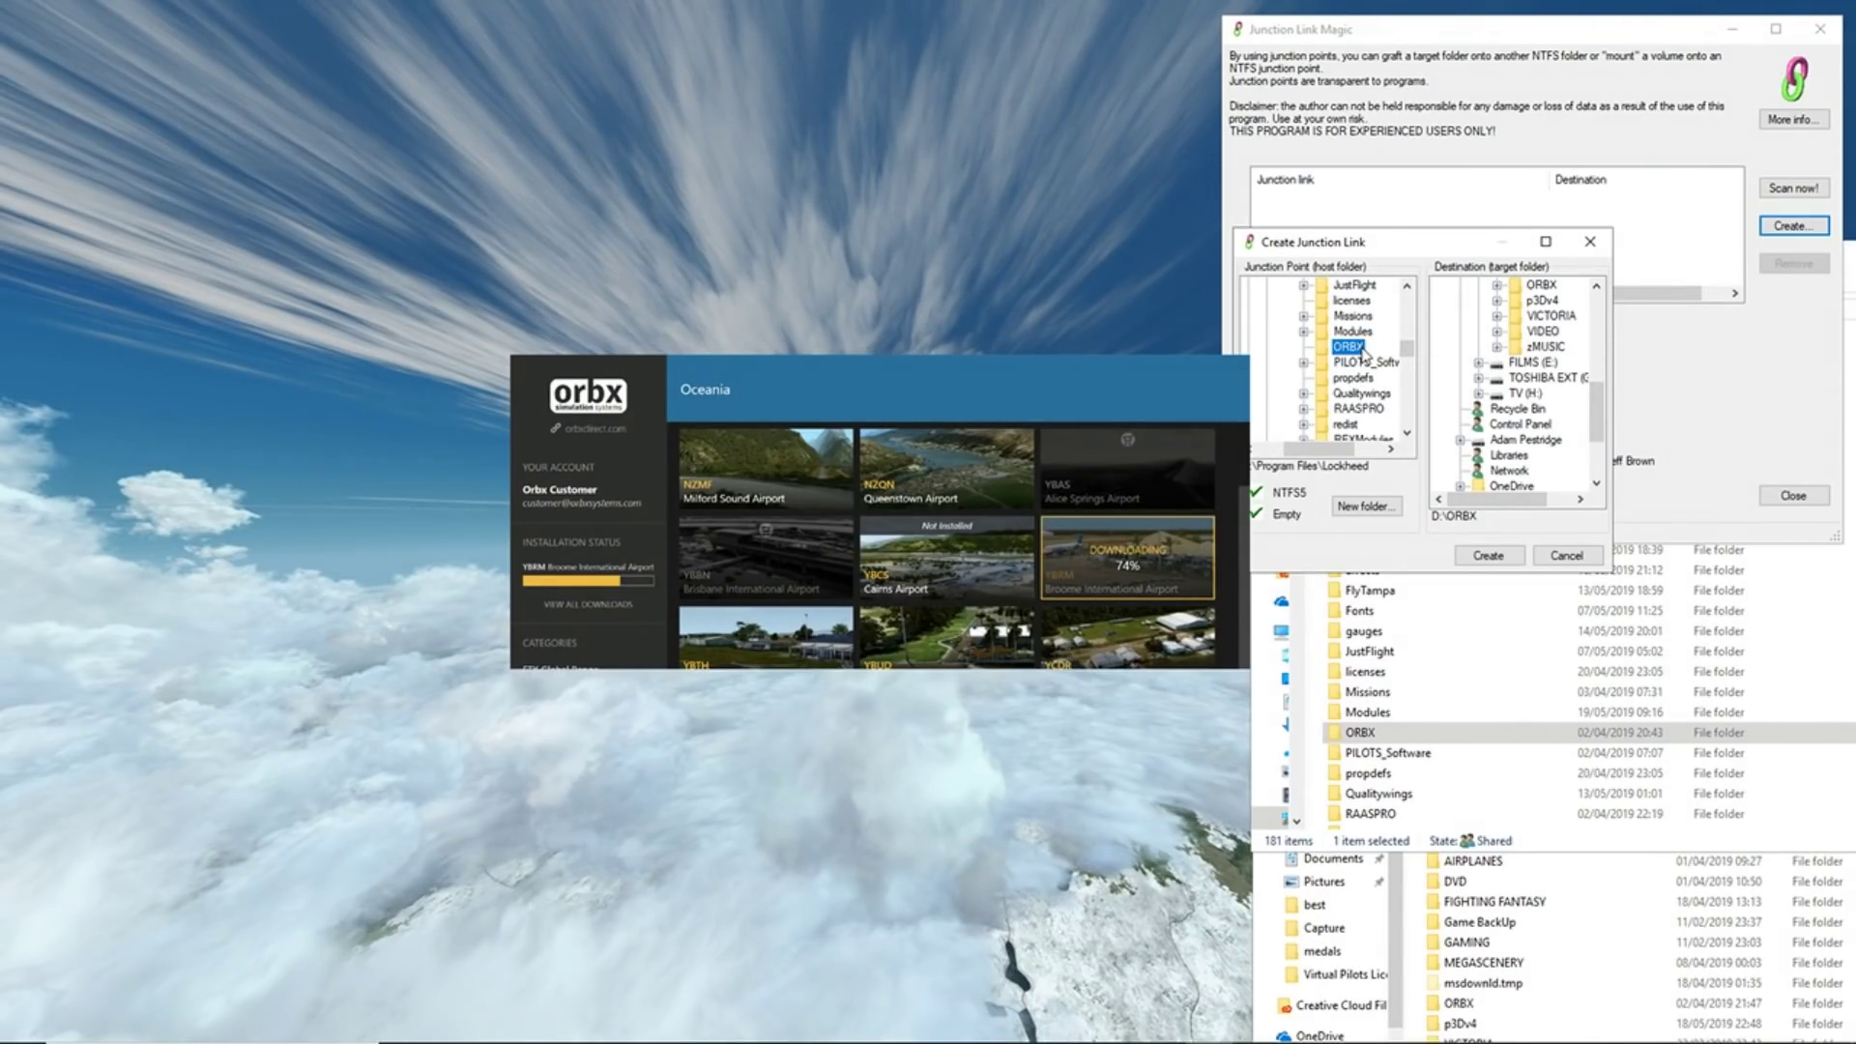
{"action": "left_click", "coordinate": [1463, 564]}
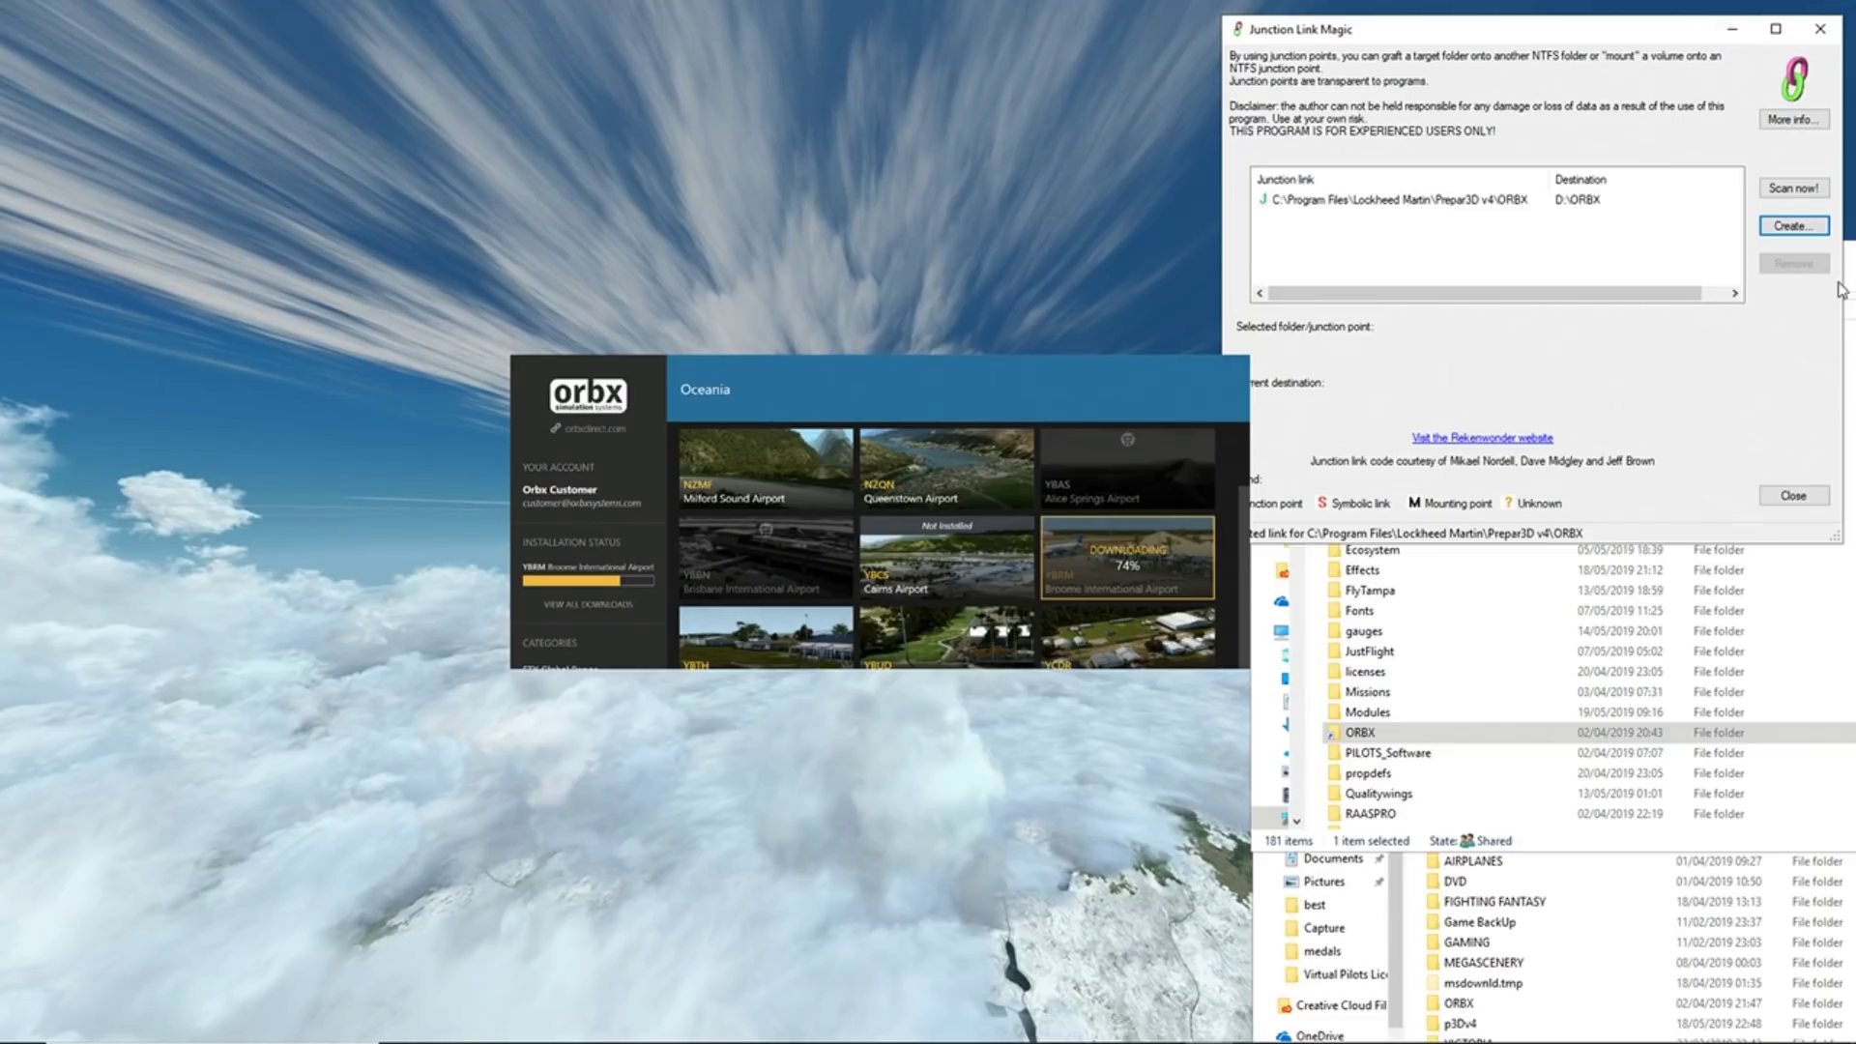
Close Junction Link Magic from its main window
{"action": "left_click", "coordinate": [1793, 495]}
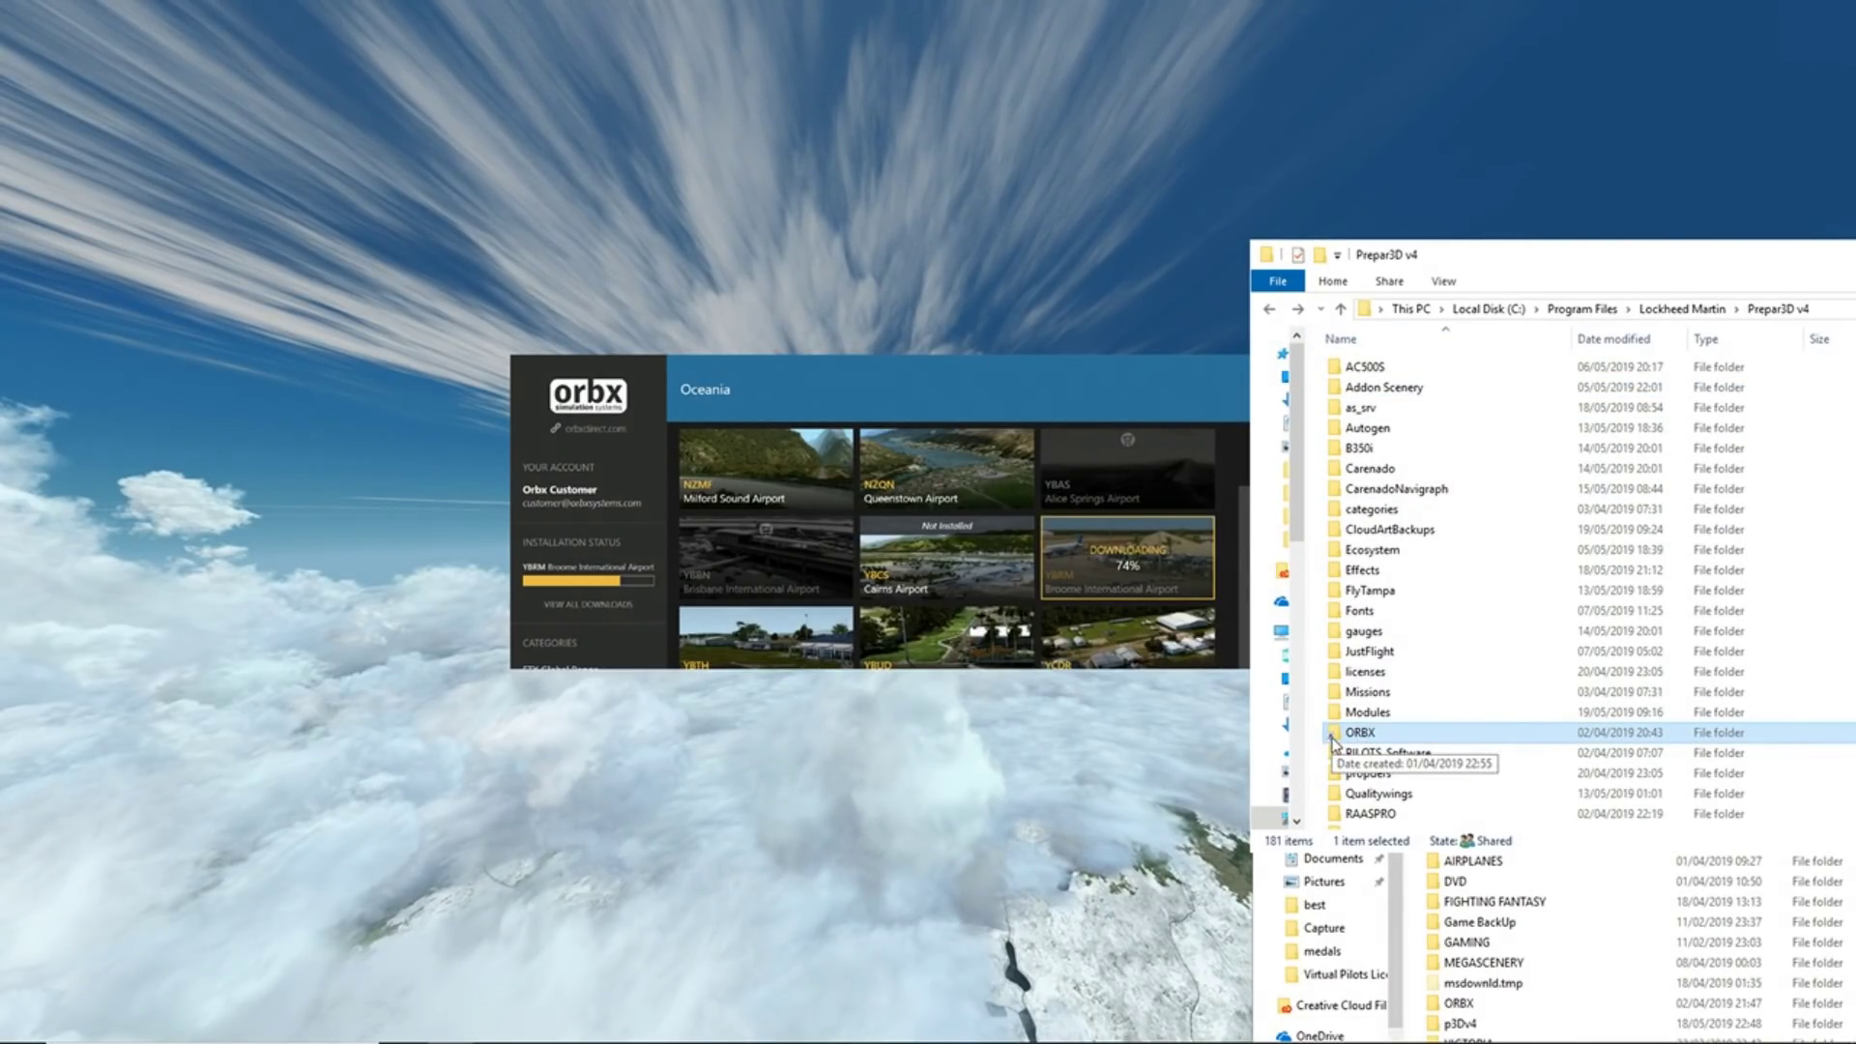
Verify ORBX now holds the FTX folders, close the Data (D:) window, and move the Prepar3D v4 window left
{"action": "double_click", "coordinate": [1382, 733]}
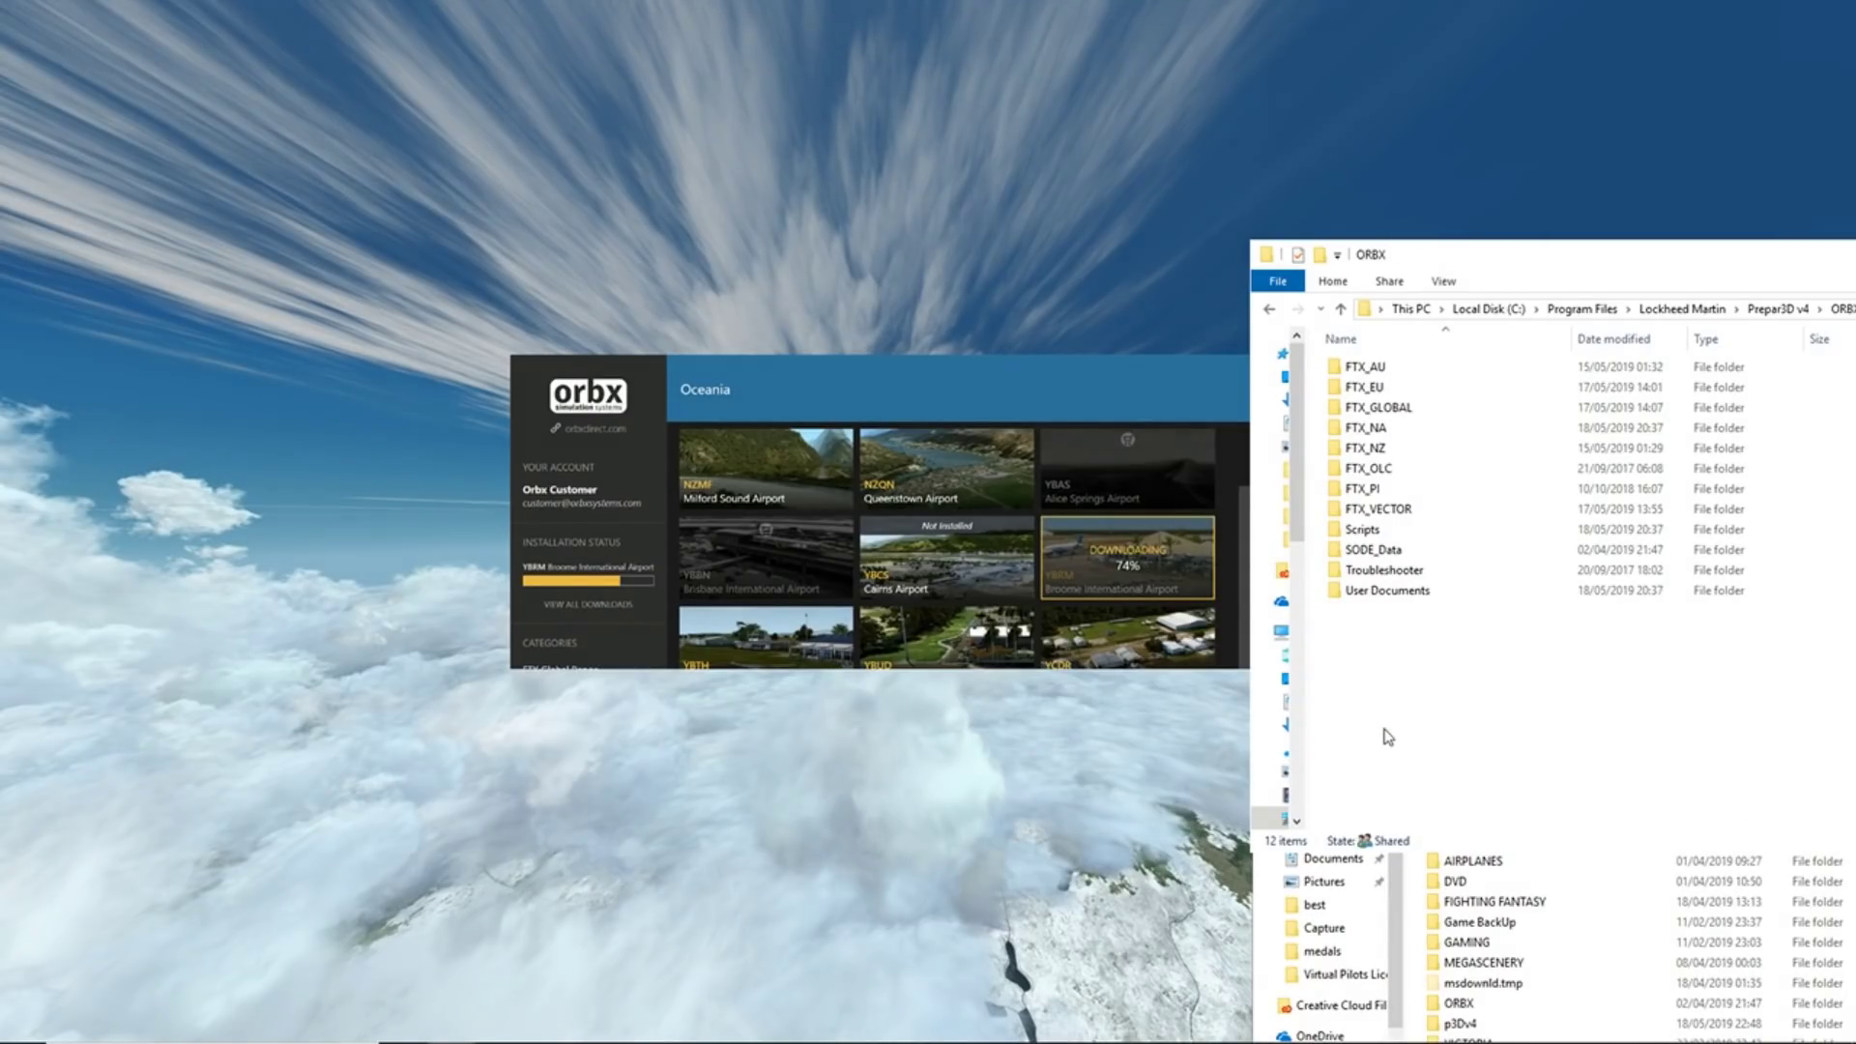
{"action": "left_click", "coordinate": [1269, 308]}
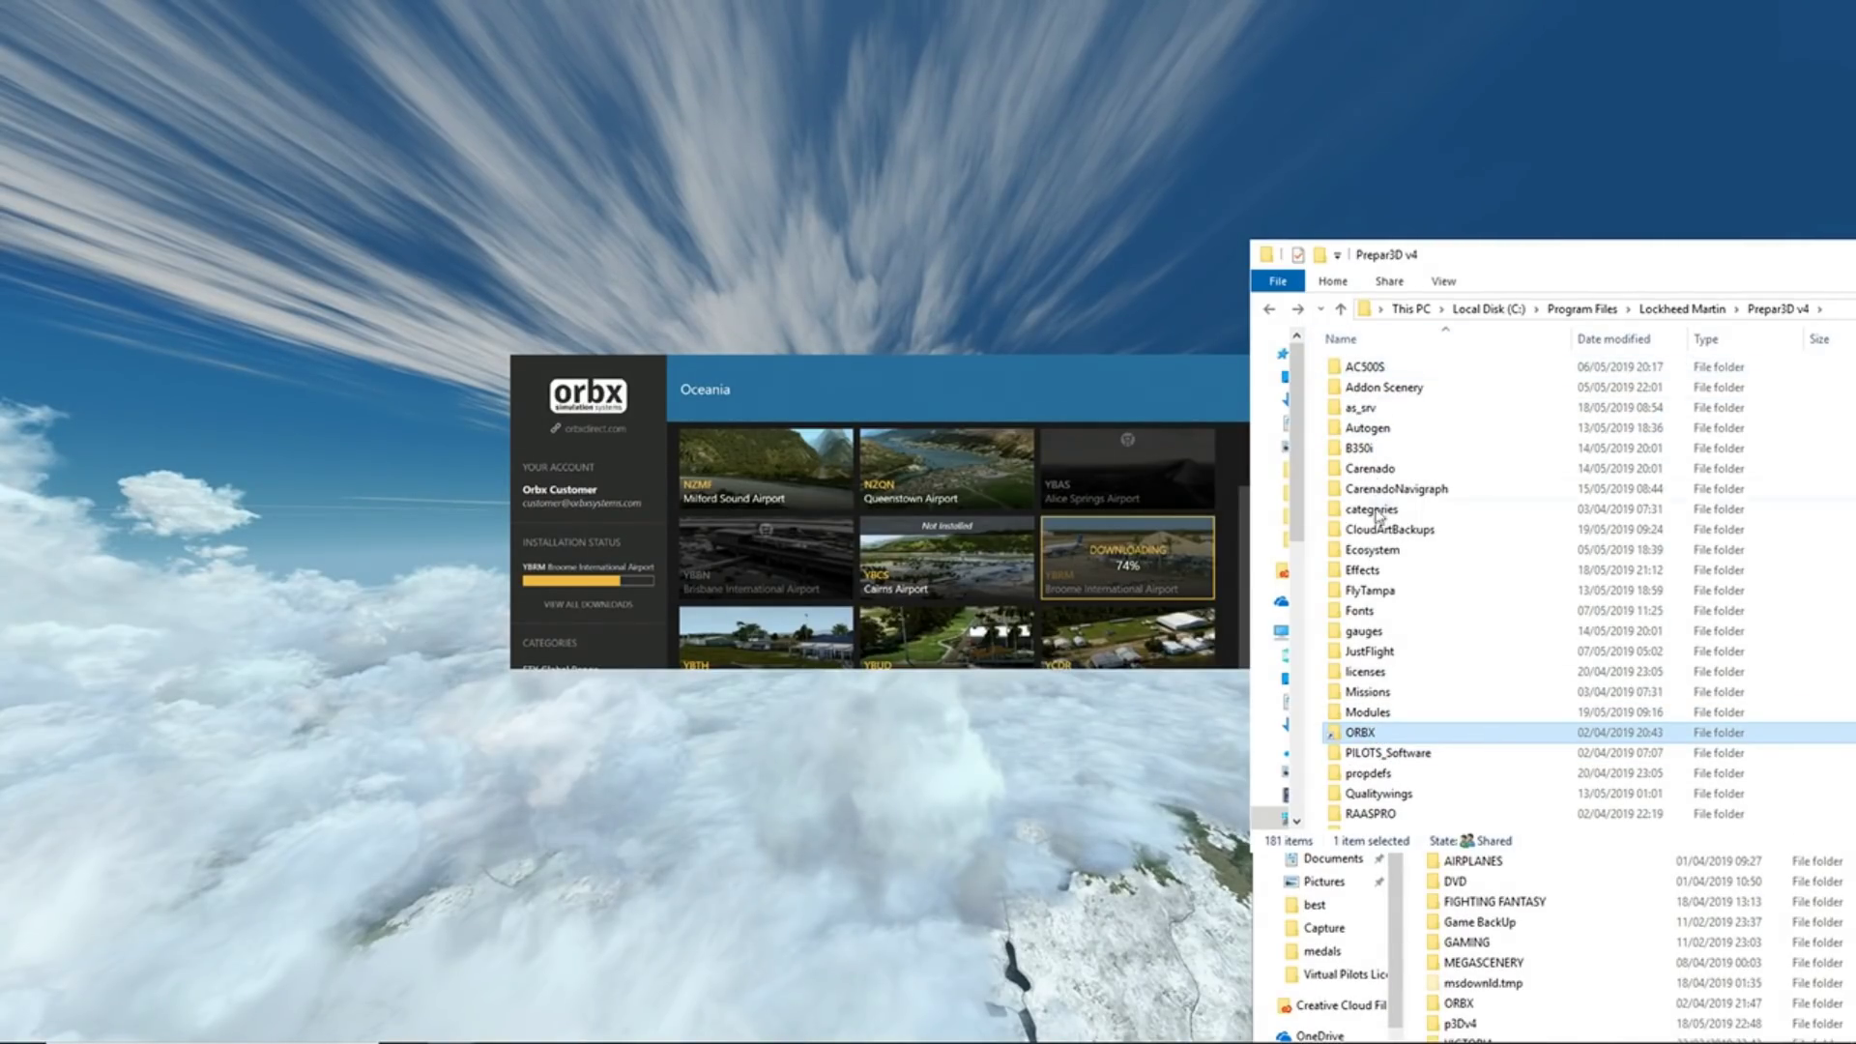
{"action": "left_click", "coordinate": [1585, 961]}
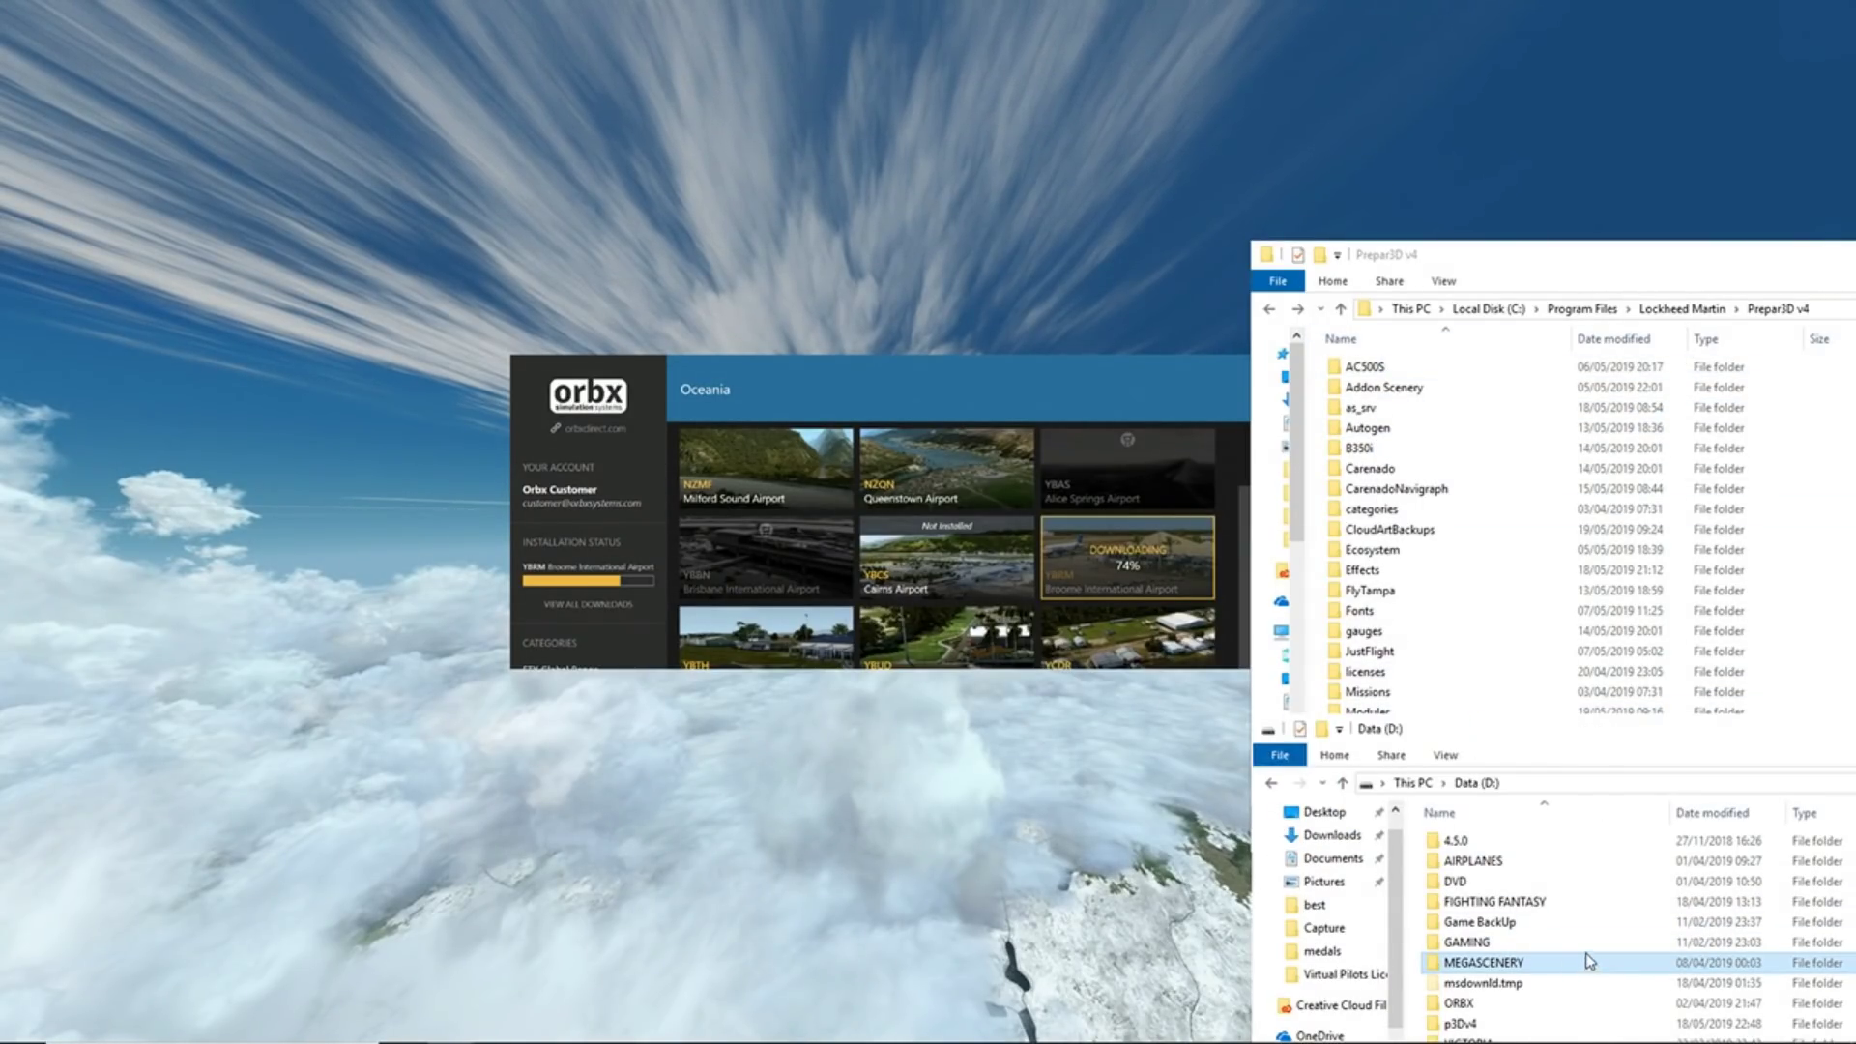
{"action": "right_click", "coordinate": [1572, 741]}
{"action": "left_click", "coordinate": [1611, 860]}
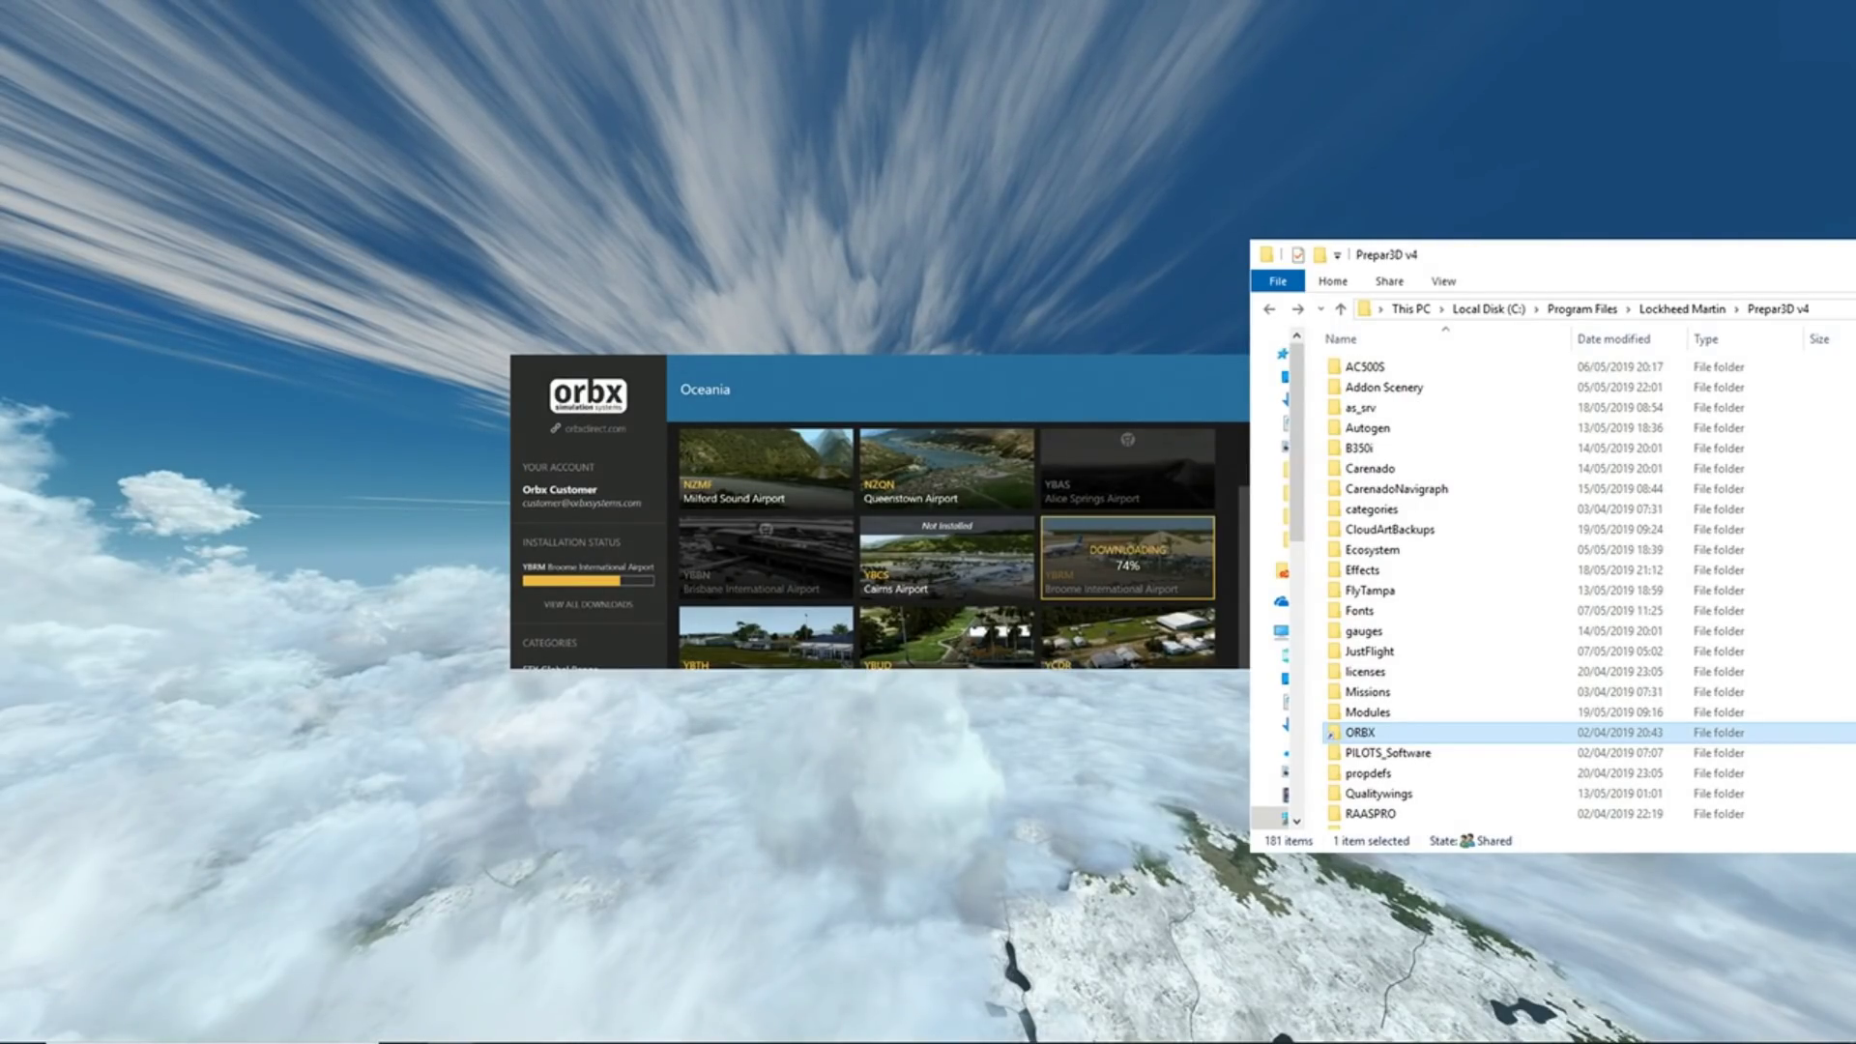
{"action": "left_click_drag", "start_coordinate": [1658, 256], "coordinate": [1447, 276]}
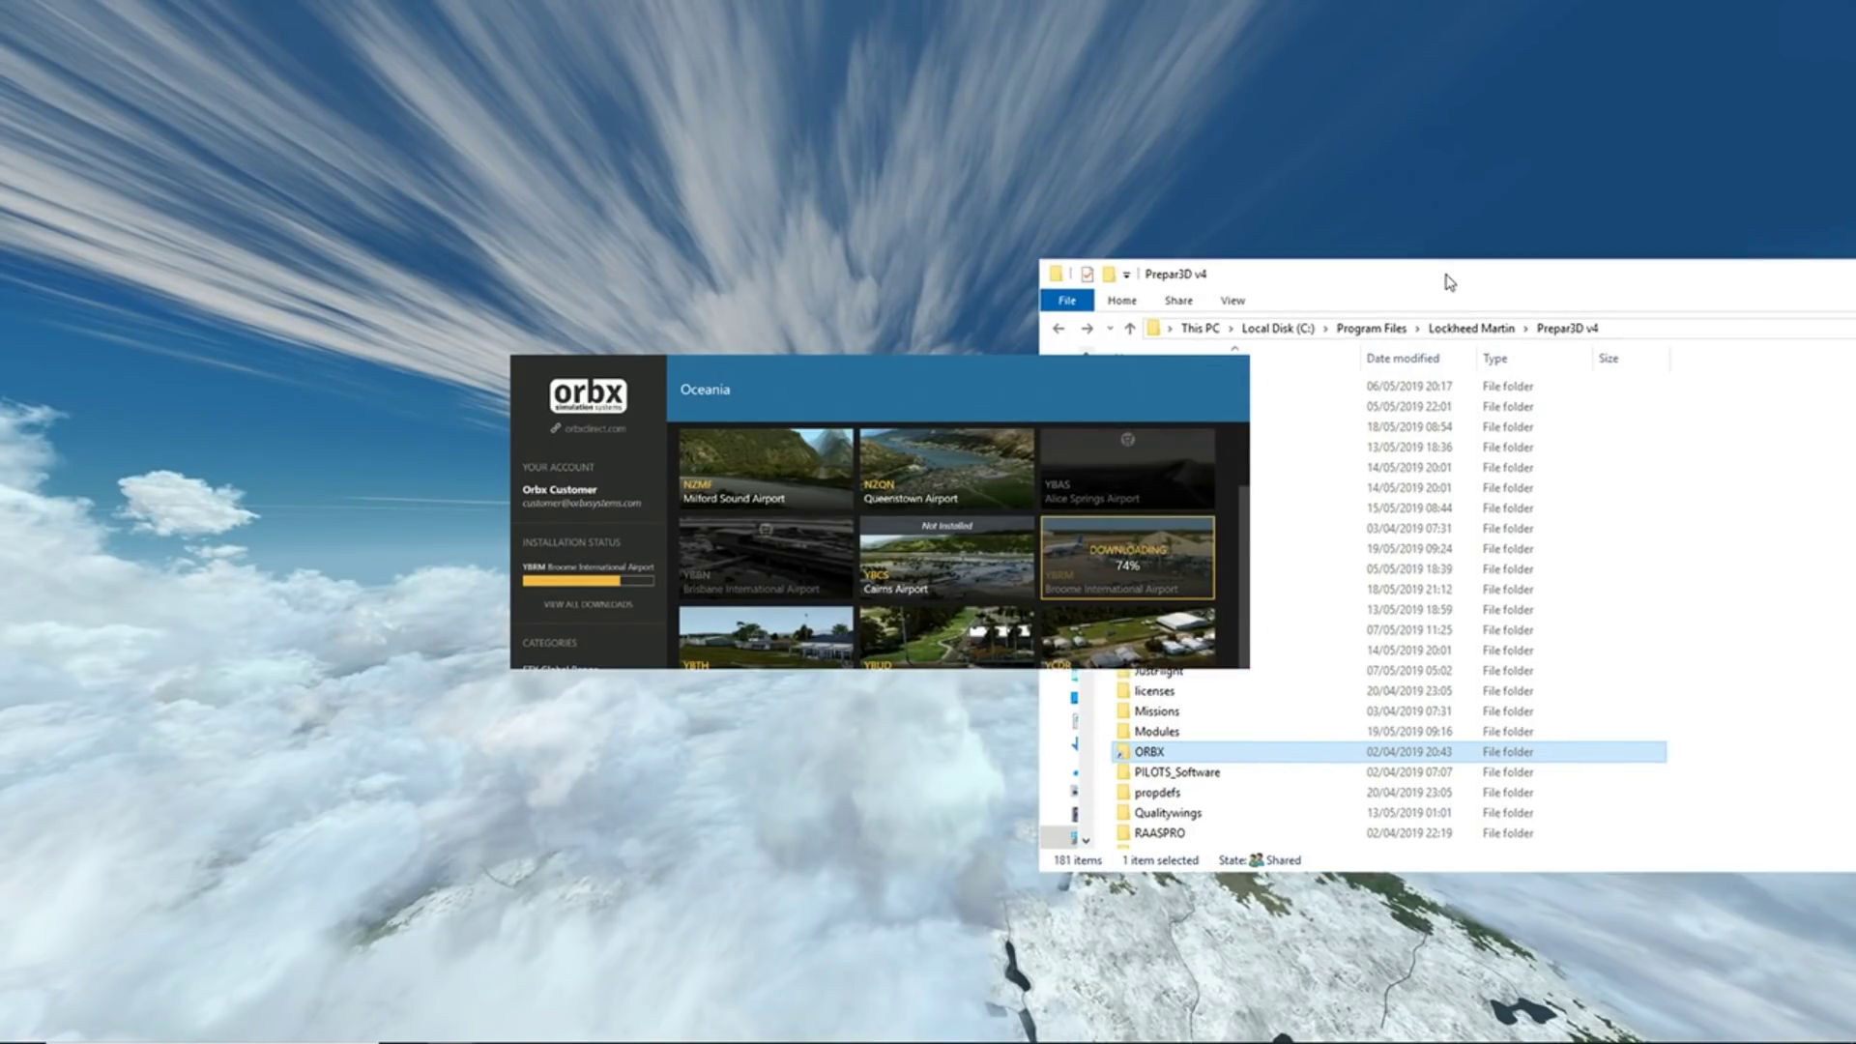
Close the Prepar3D v4 Explorer window from its title-bar menu
{"action": "right_click", "coordinate": [1363, 287]}
{"action": "left_click", "coordinate": [1389, 398]}
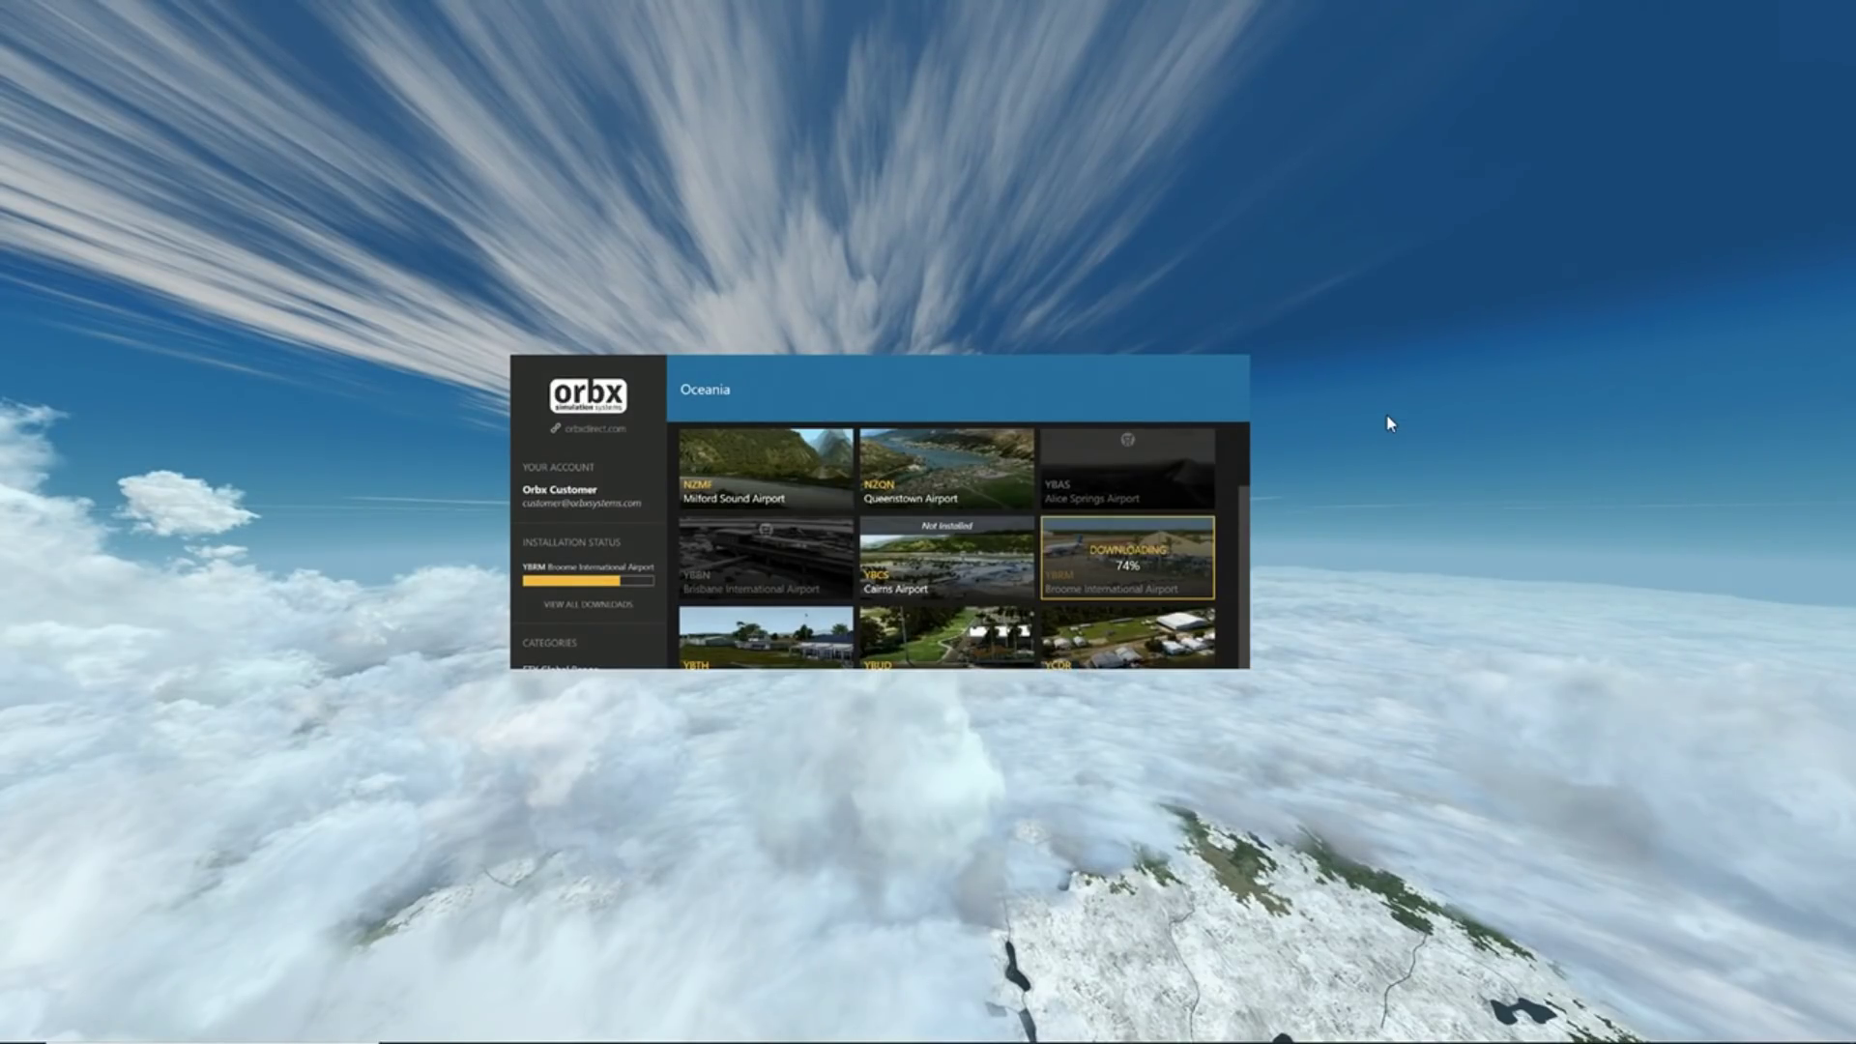